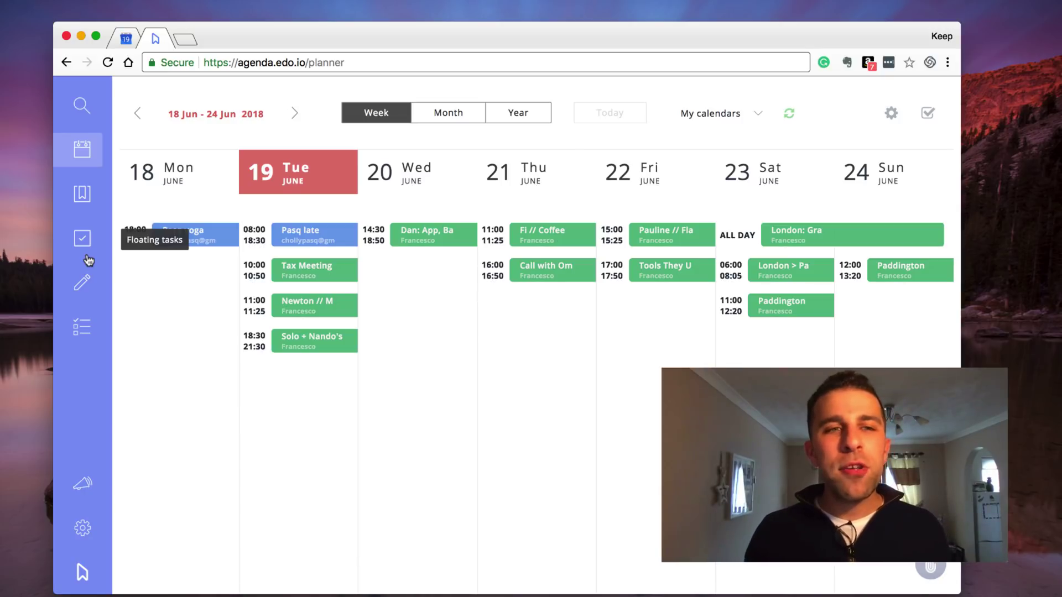
left_click(87, 193)
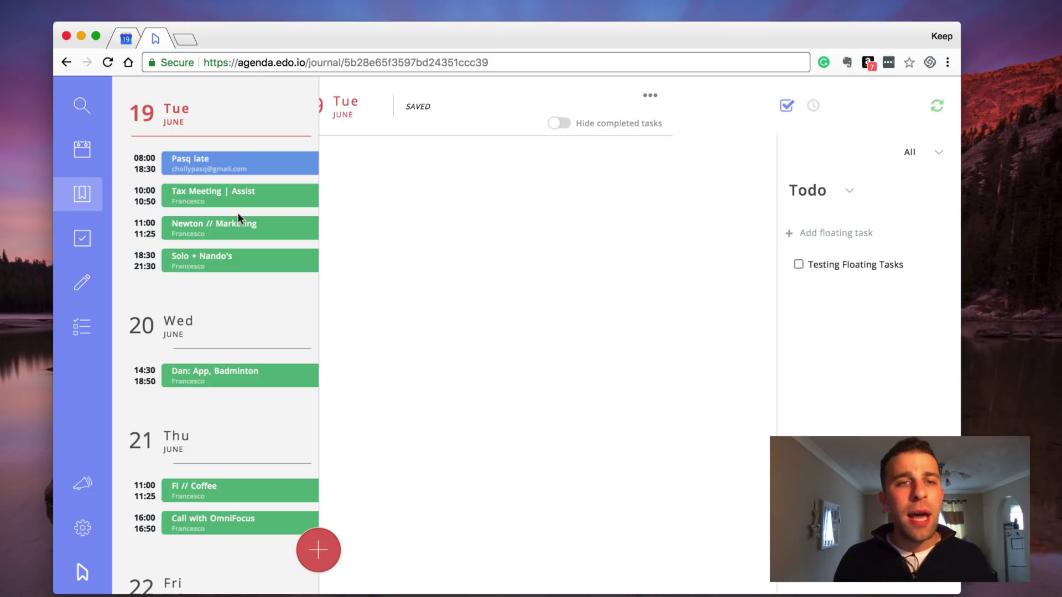
scroll(237, 212, "down", 5)
scroll(238, 213, "up", 2)
scroll(237, 212, "up", 6)
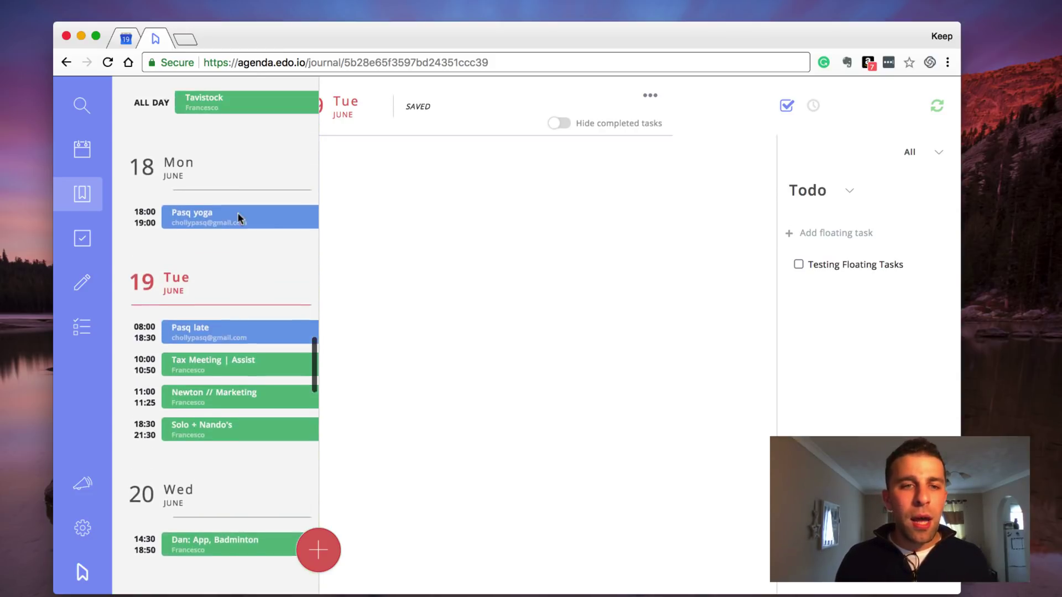
scroll(237, 212, "down", 5)
scroll(237, 212, "down", 5)
scroll(238, 213, "up", 7)
scroll(237, 213, "up", 15)
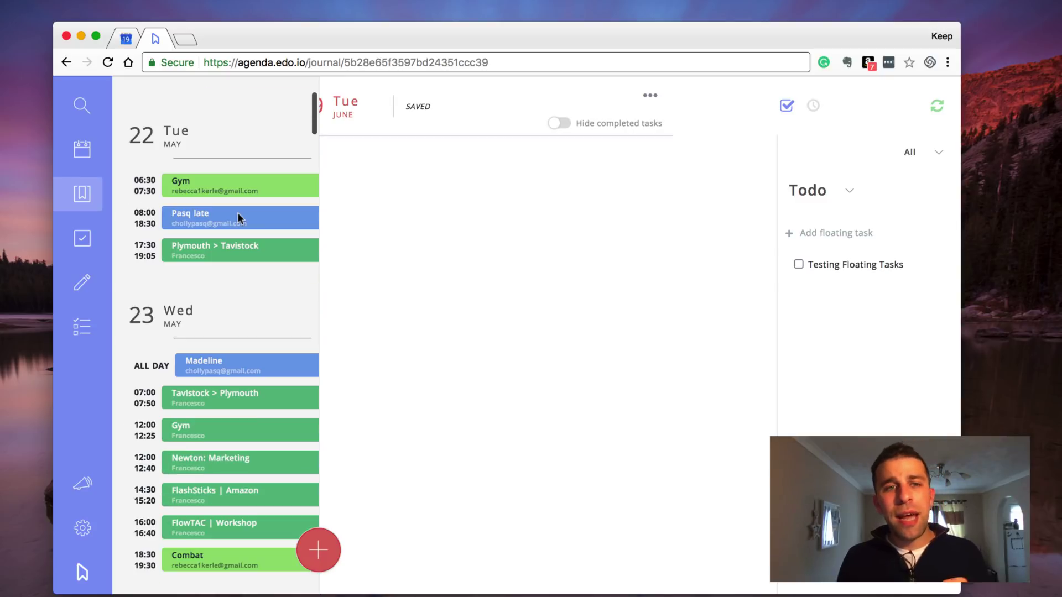
scroll(237, 214, "down", 3)
scroll(238, 213, "down", 5)
scroll(237, 218, "down", 3)
scroll(237, 219, "down", 2)
scroll(238, 219, "down", 6)
scroll(237, 219, "down", 3)
scroll(237, 213, "up", 5)
scroll(237, 212, "up", 5)
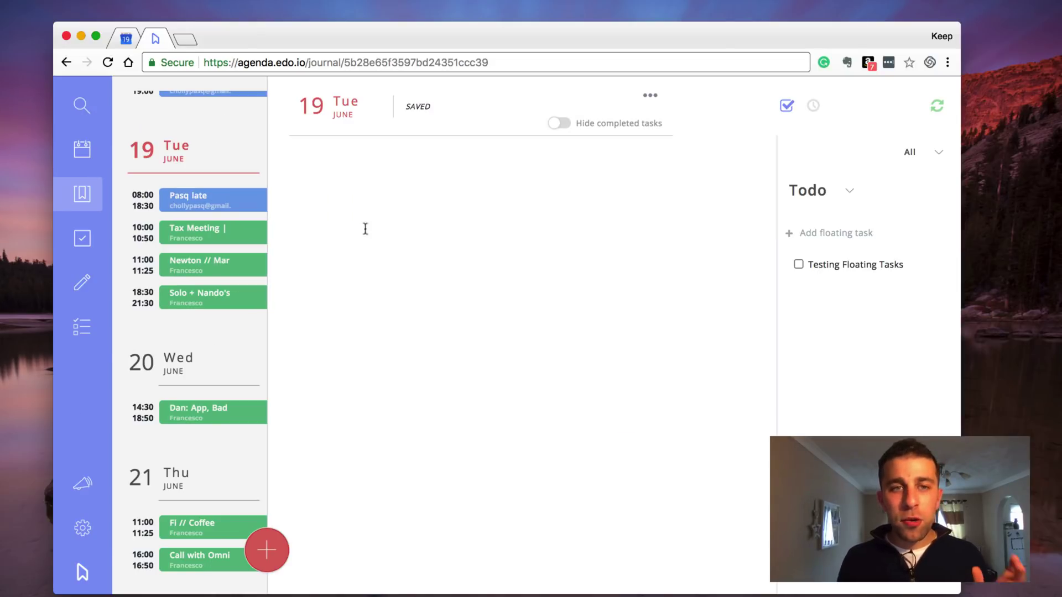
Step: Start the 19 June journal with 'Most important Tasks' and add a new block line below it
left_click(346, 176)
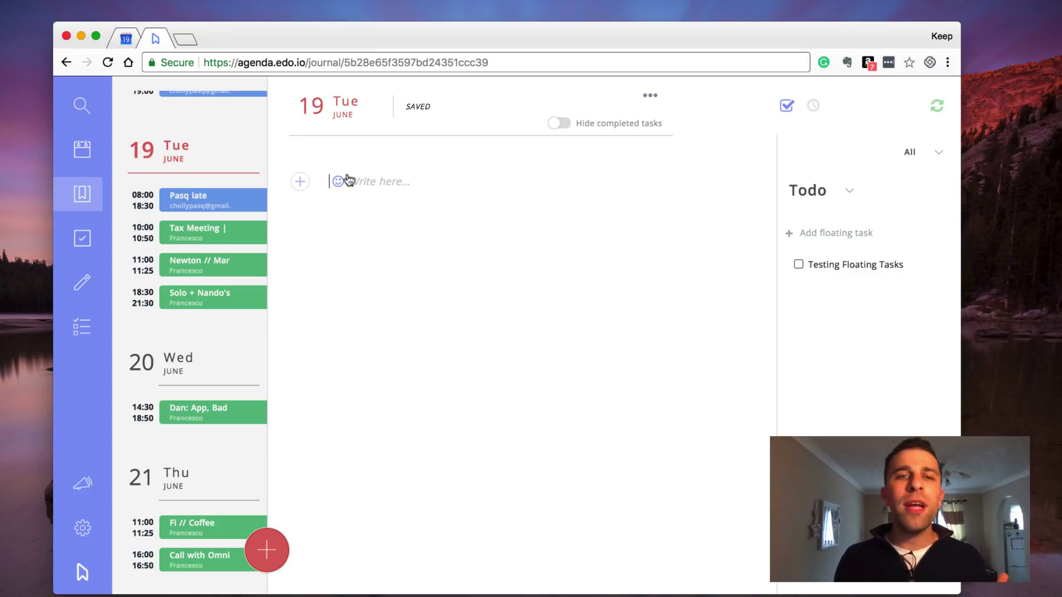
left_click(391, 181)
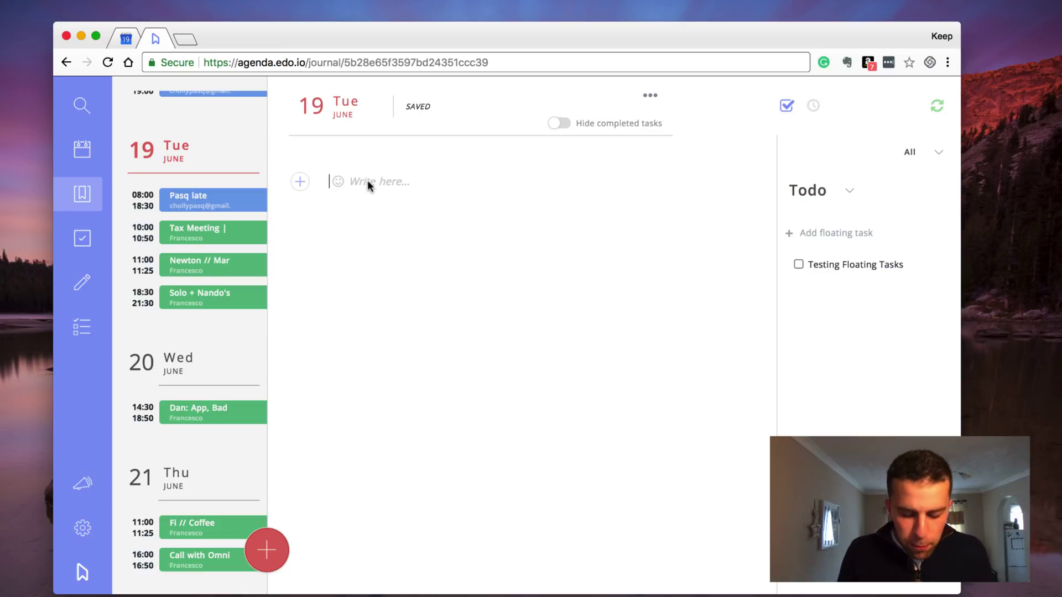
type("Most ")
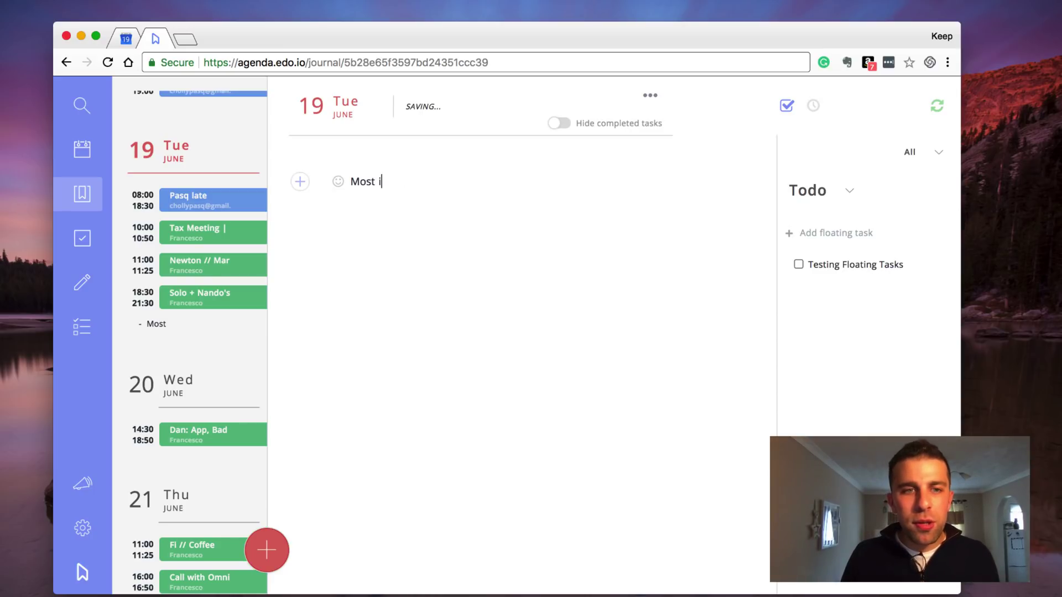
type("important Tasks")
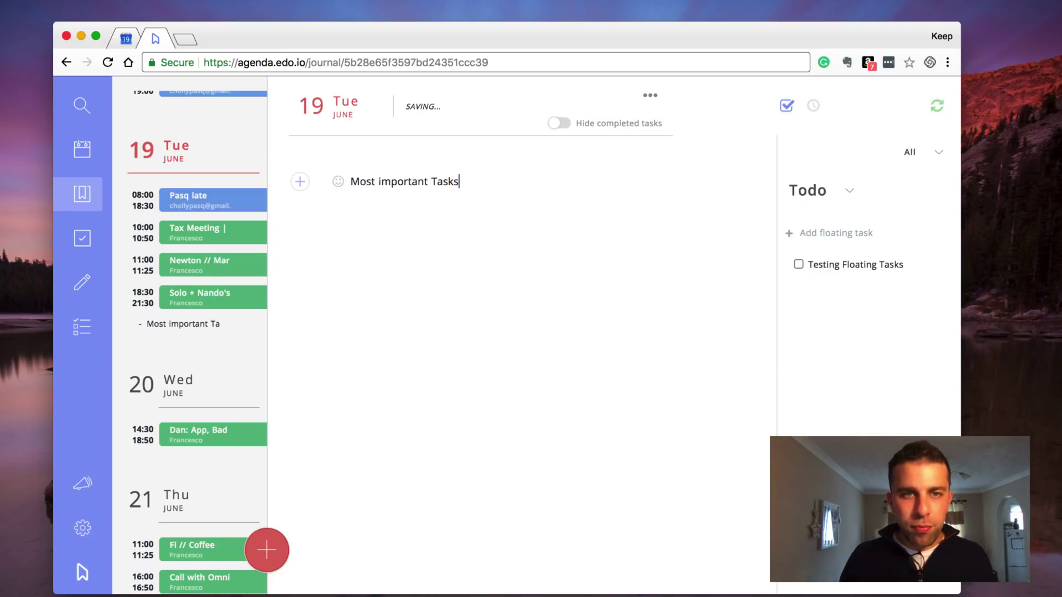
key("Return")
left_click(299, 199)
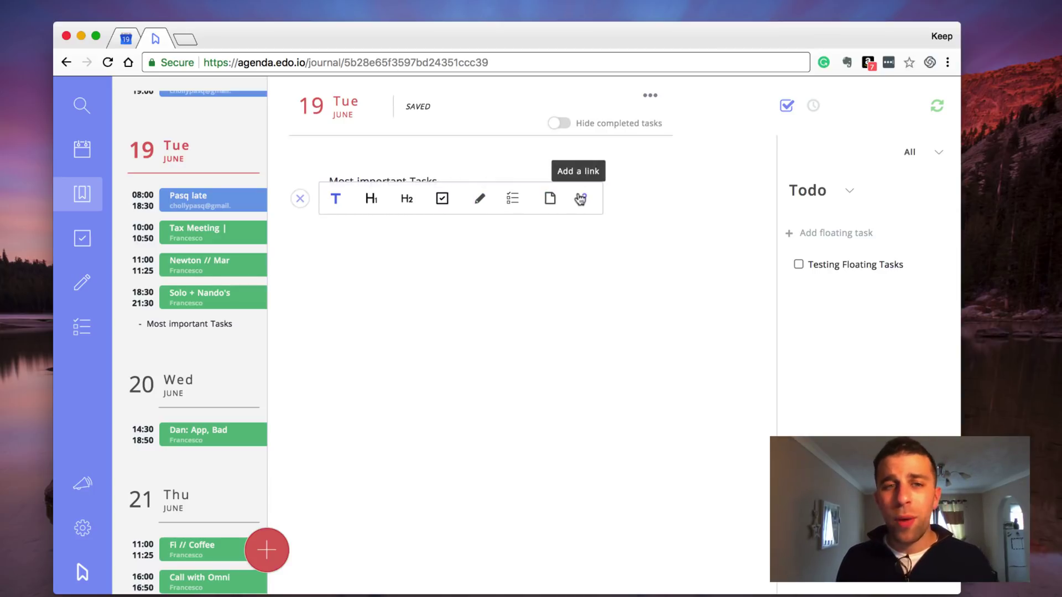
Step: Add a 'Buy Groceries' task below the heading and set its time to 16:00
left_click(442, 199)
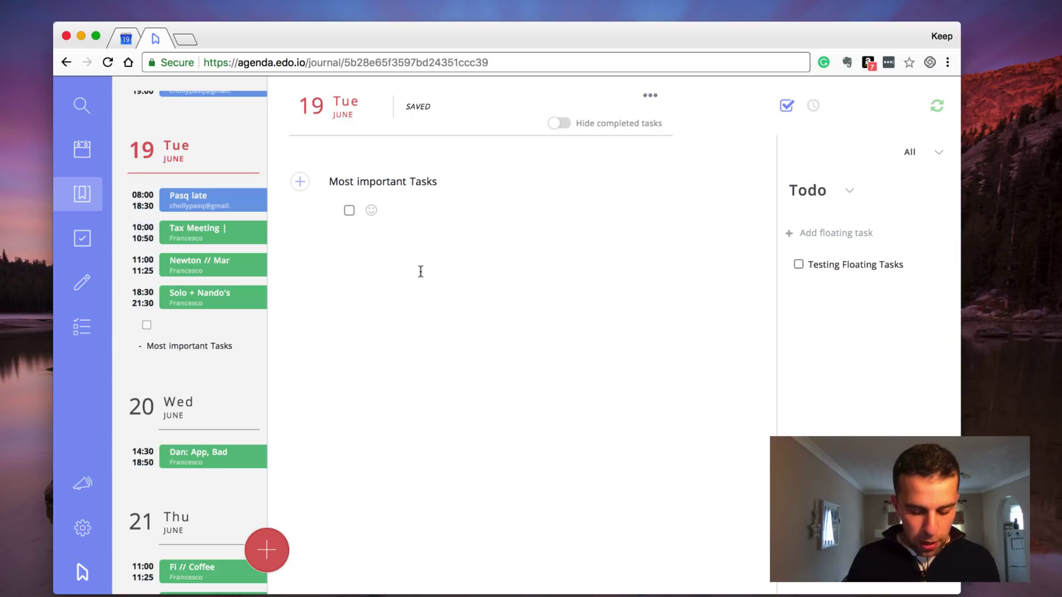
type("Buy Groc")
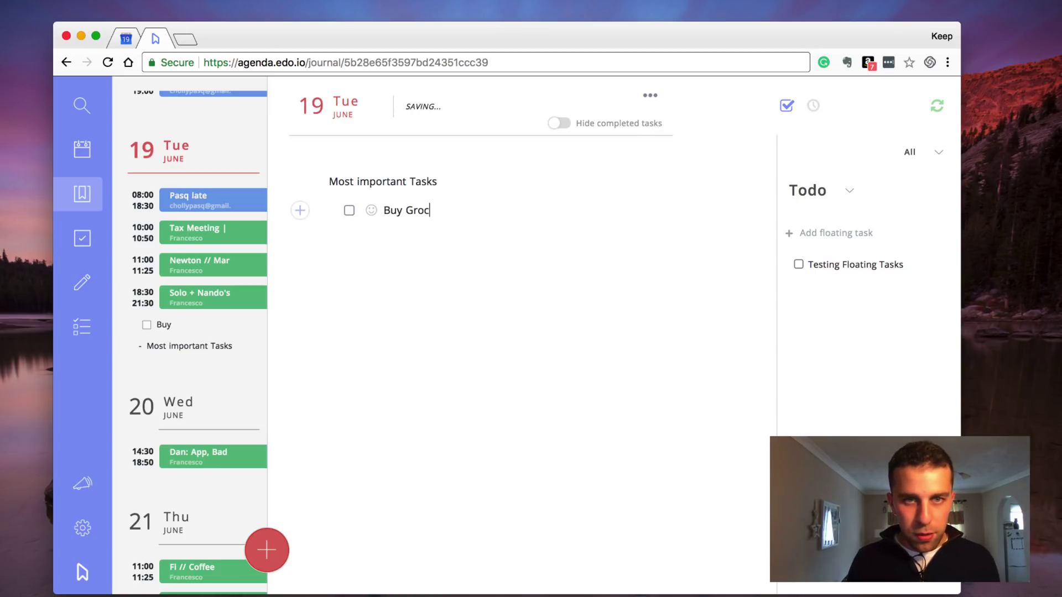
type("eries")
key("Return")
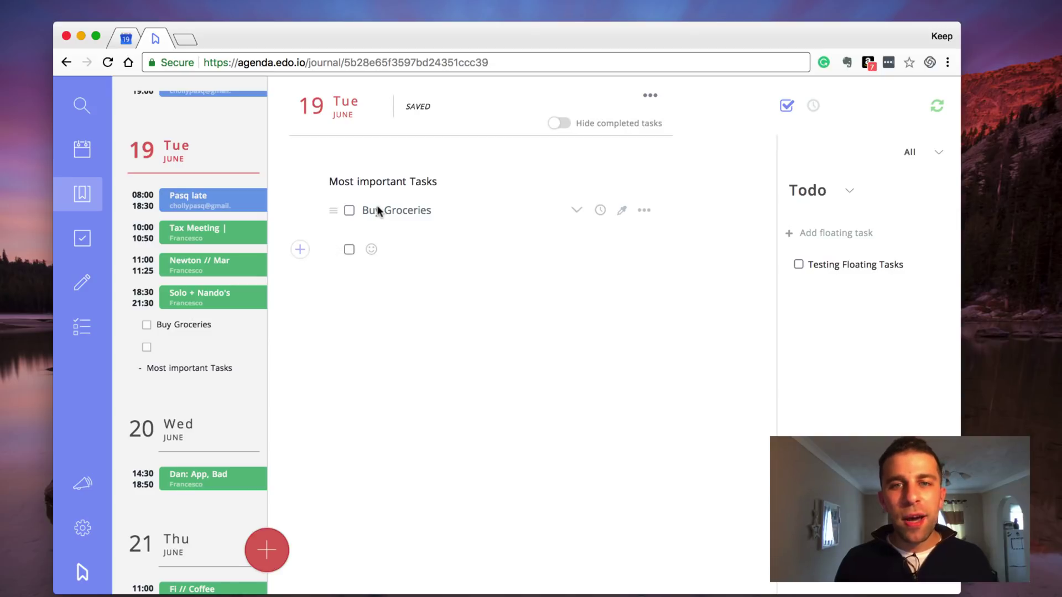
left_click(578, 217)
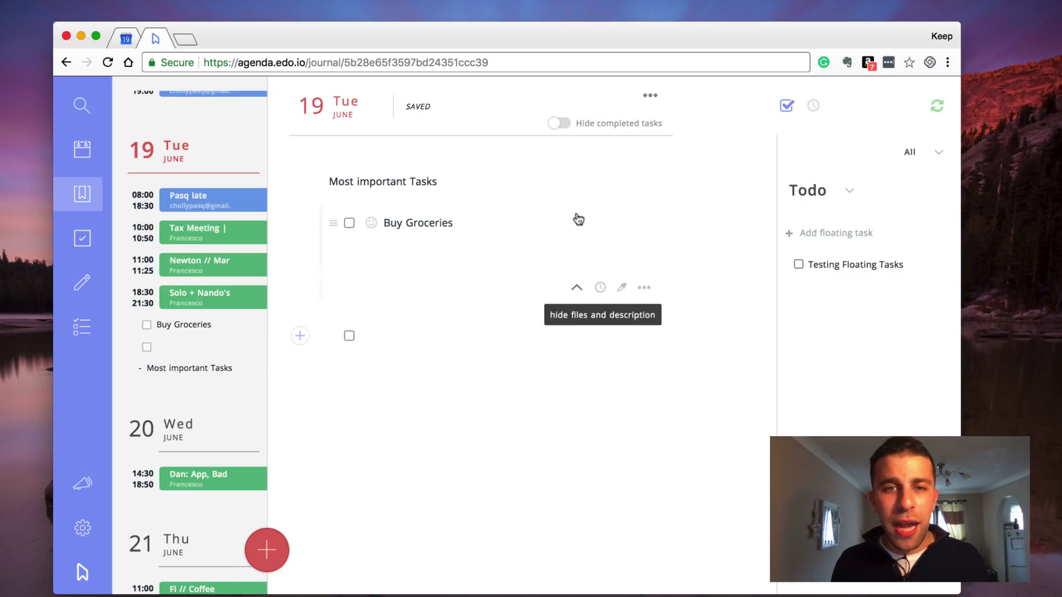
left_click(578, 297)
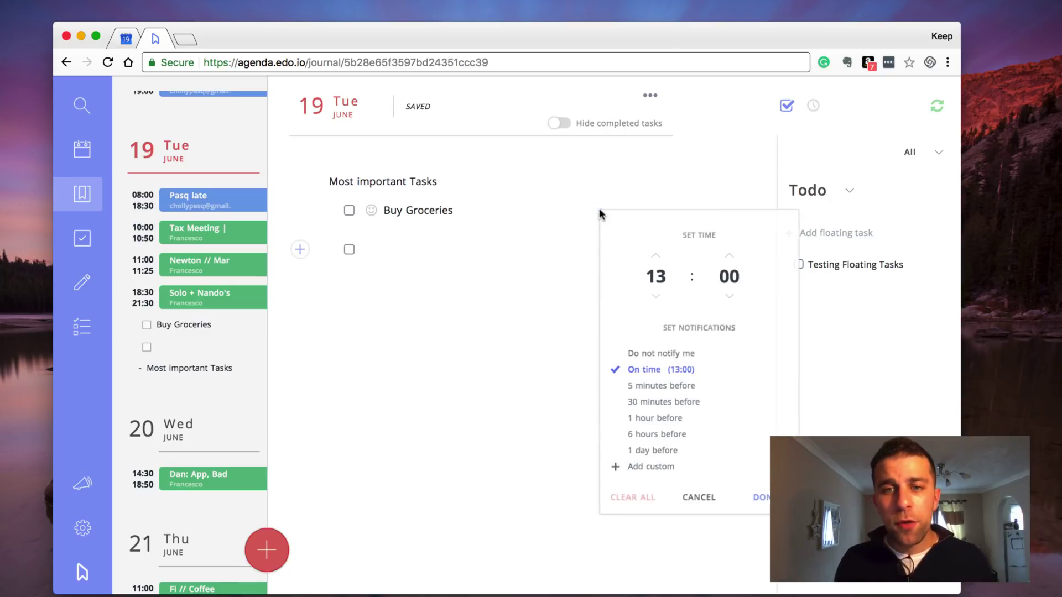
left_click(656, 256)
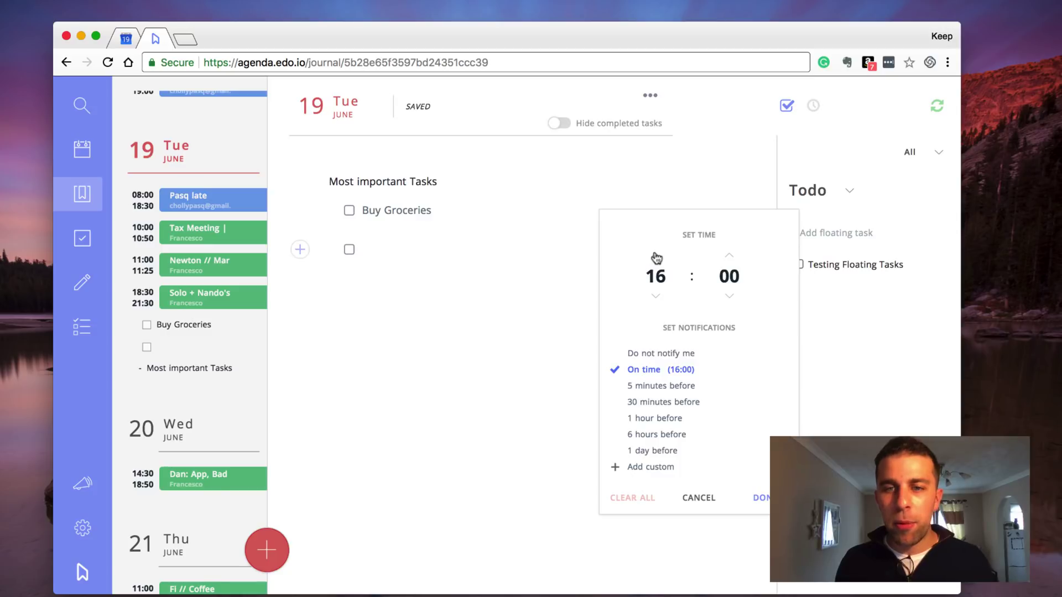
left_click(759, 497)
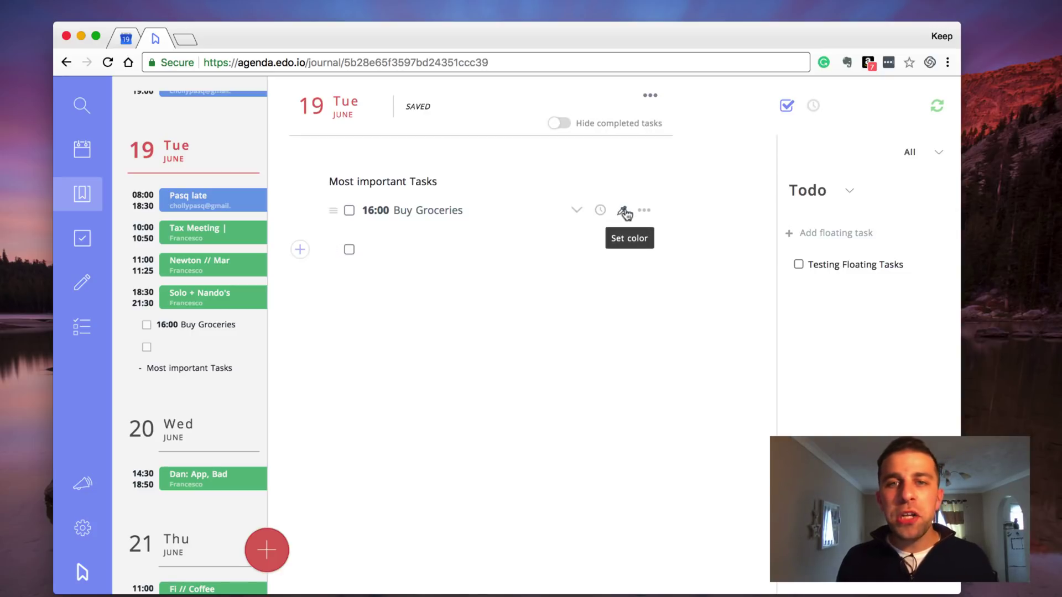
Step: Colour the Buy Groceries task green
left_click(624, 213)
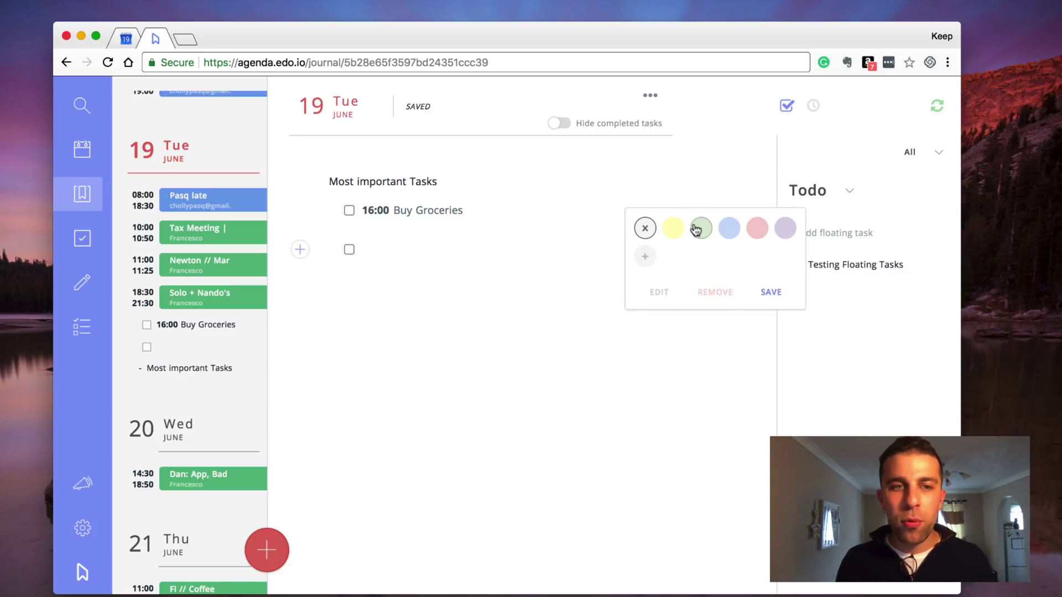
left_click(771, 293)
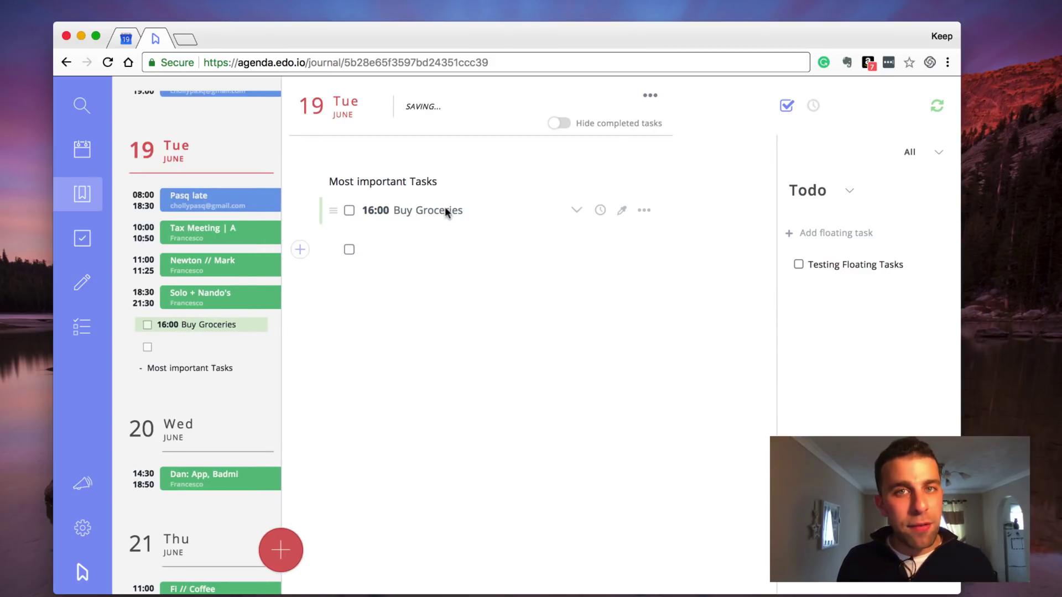
mouse_move(415, 210)
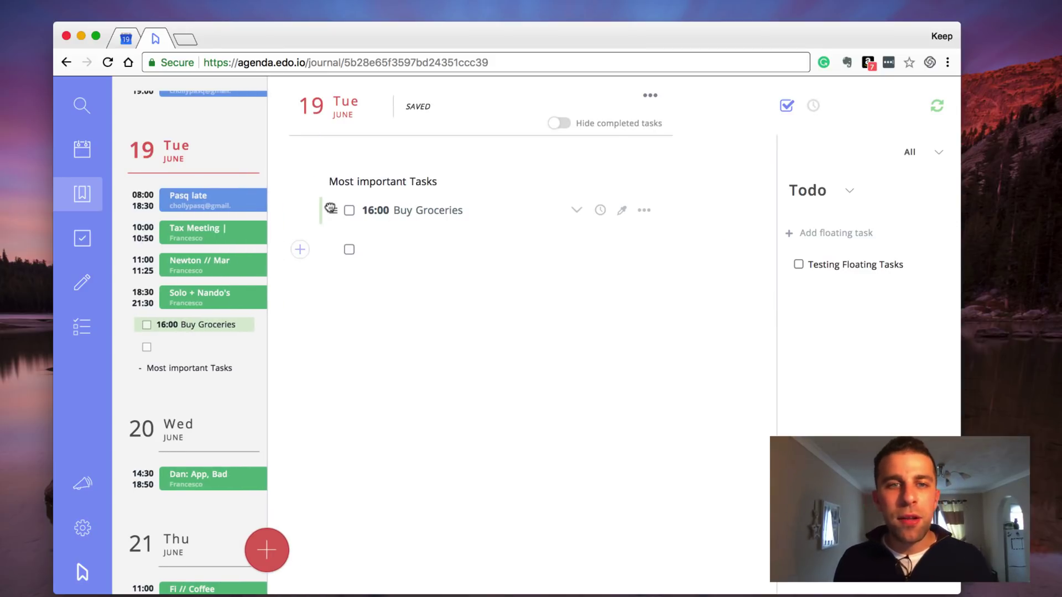
left_click_drag(331, 208, 331, 212)
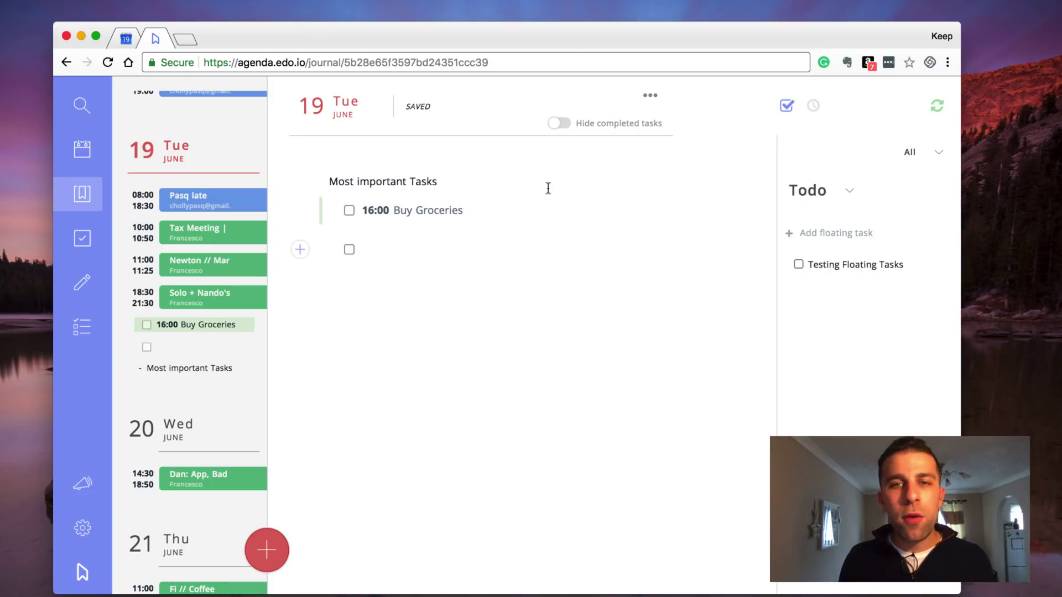
Step: Delete the empty task row beneath Buy Groceries
left_click(641, 210)
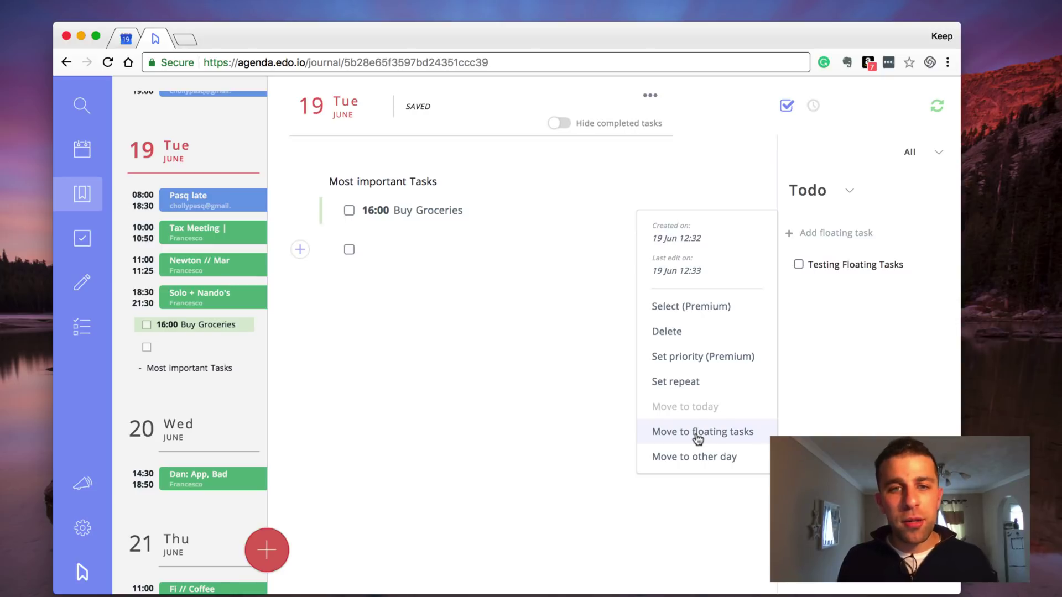
left_click(545, 379)
mouse_move(465, 249)
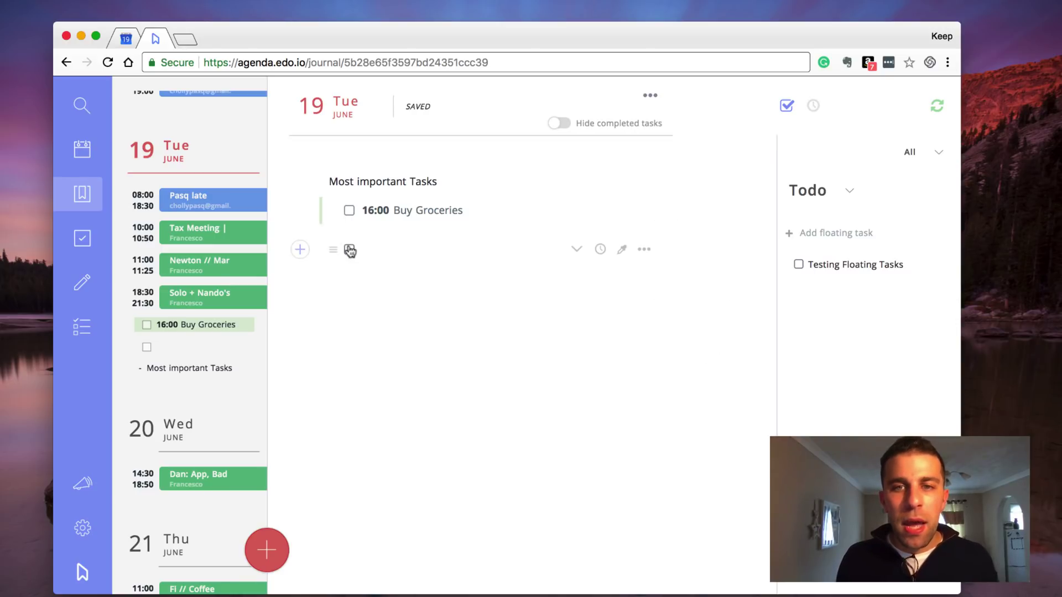
left_click(642, 249)
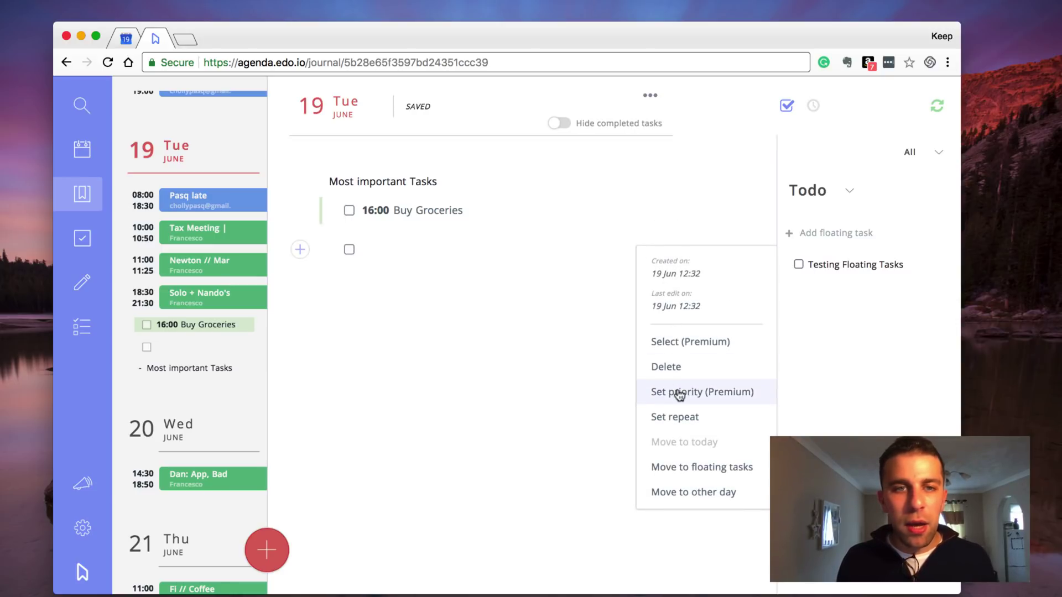
left_click(674, 367)
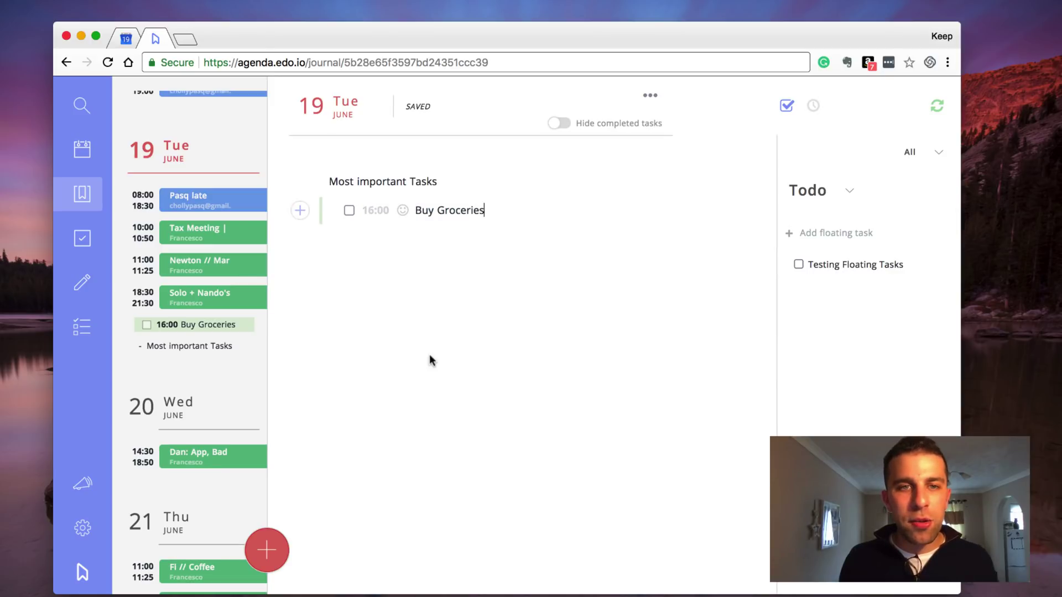
left_click(356, 181)
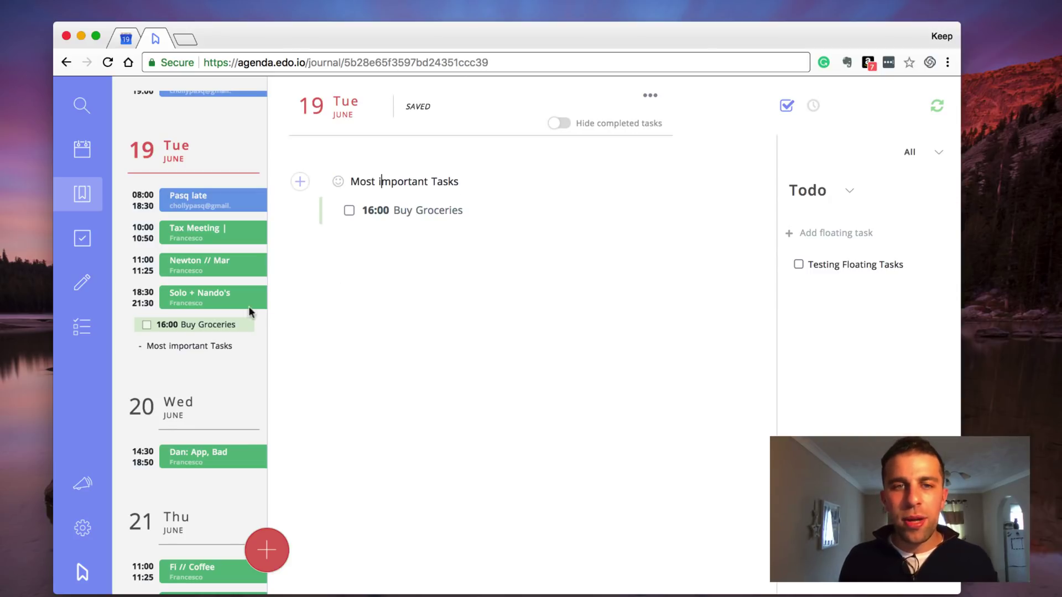
Step: Add blank lines below Buy Groceries and make the new line an H2 subtitle
left_click(473, 241)
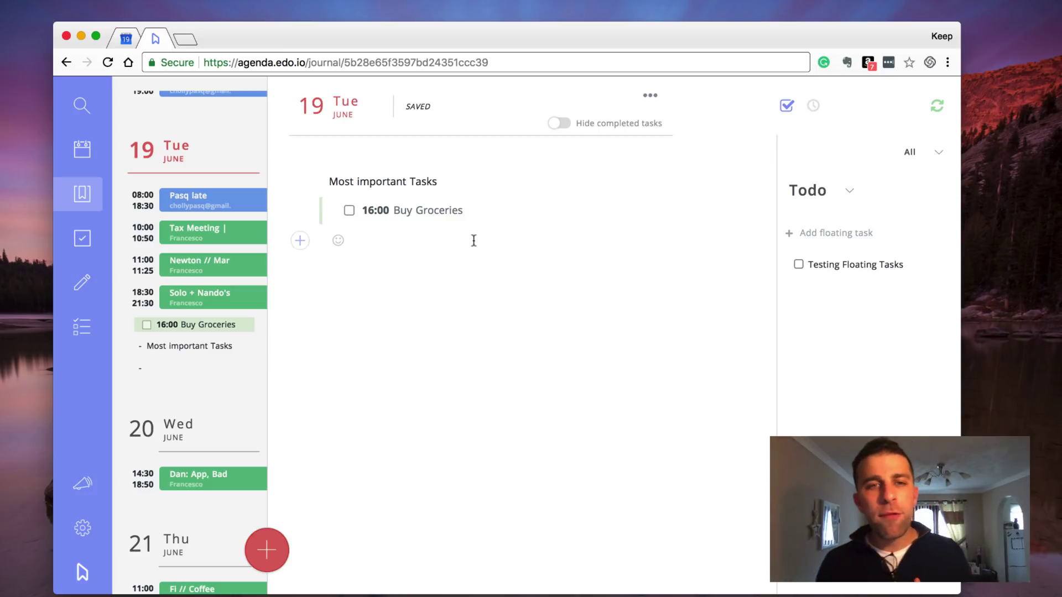
key("Return")
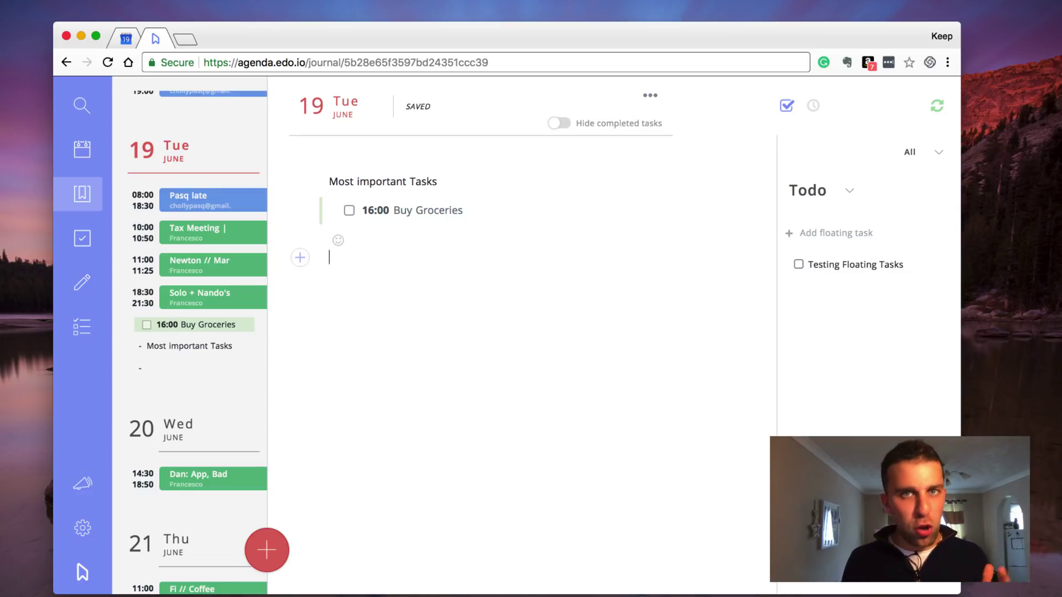
key("Return")
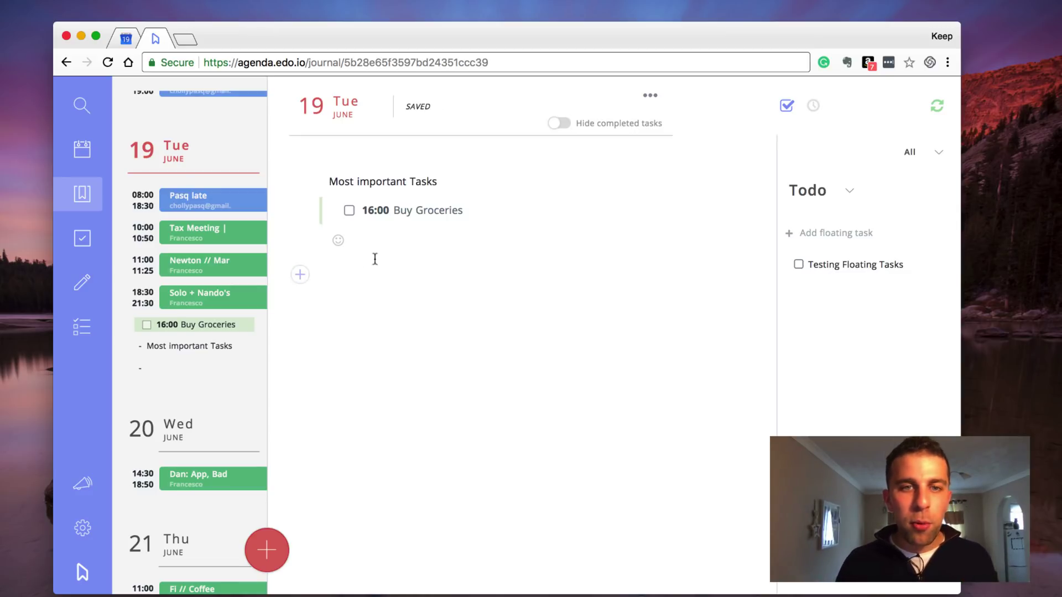
left_click(302, 275)
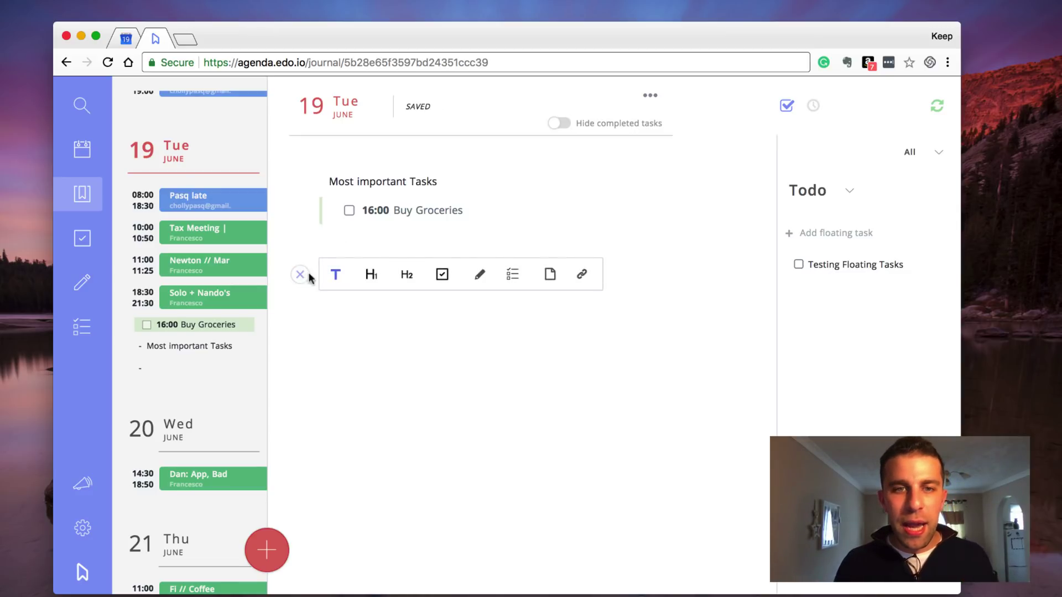
left_click(409, 278)
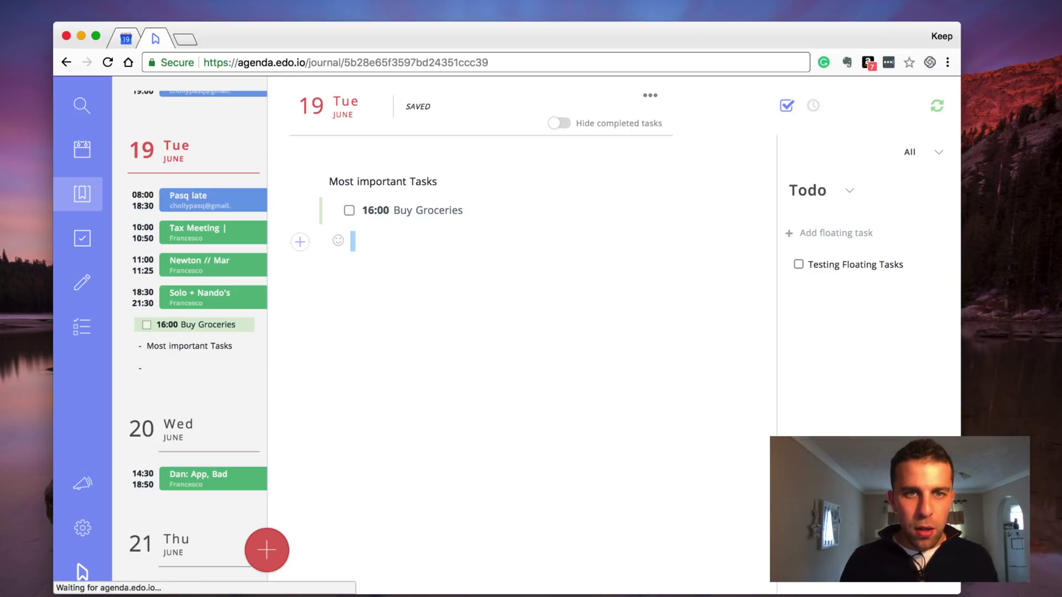
type("Meeting with John")
Step: Finish the 'Meeting with John' heading and insert a new note block beneath it
key("Return")
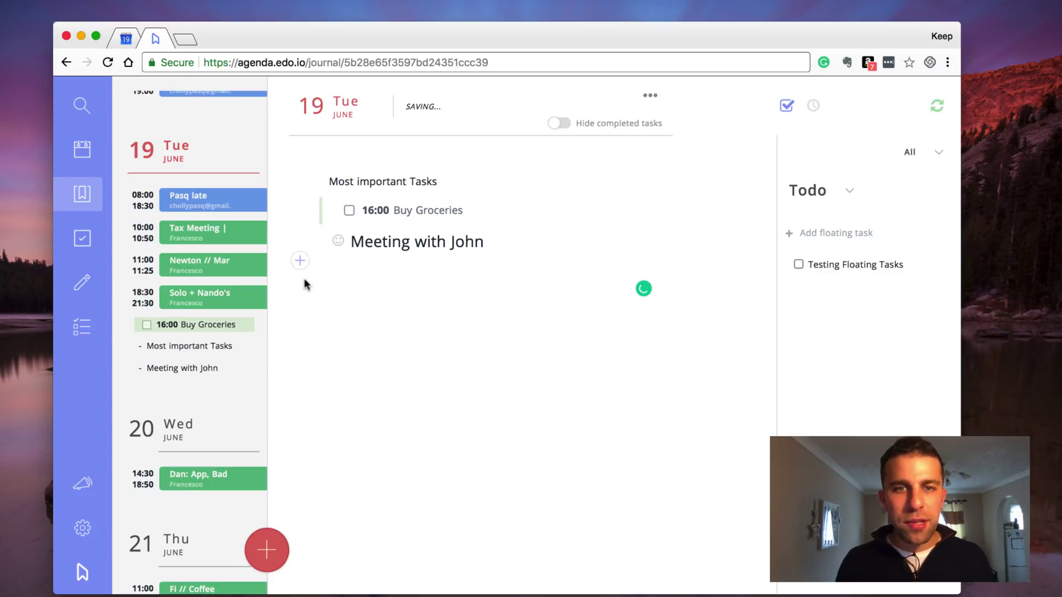
left_click(299, 261)
left_click(476, 261)
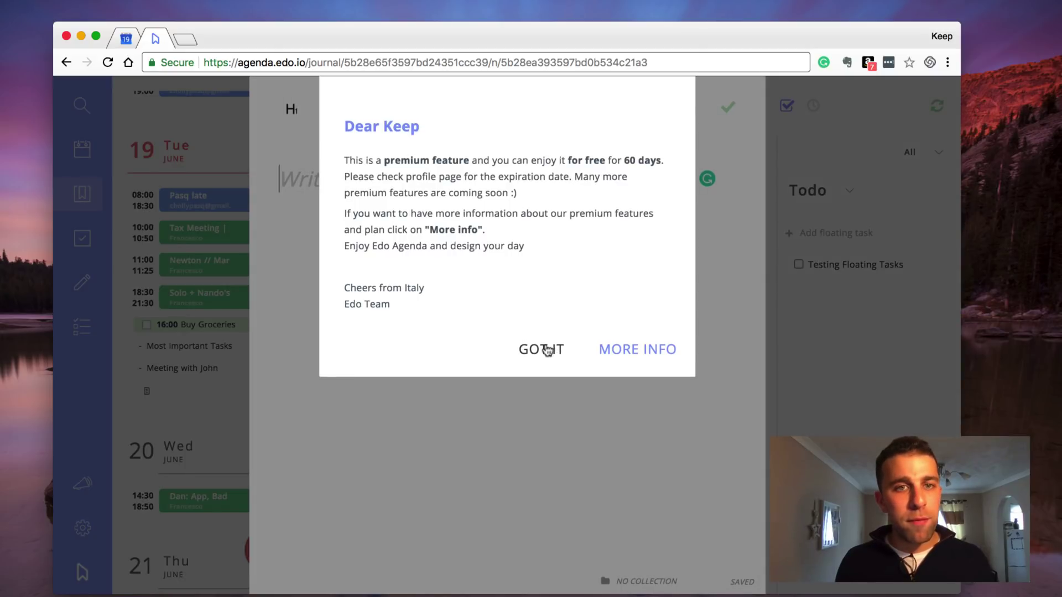
Step: Dismiss the premium notice, close the empty note, and move its block under 'Meeting with John'
left_click(546, 351)
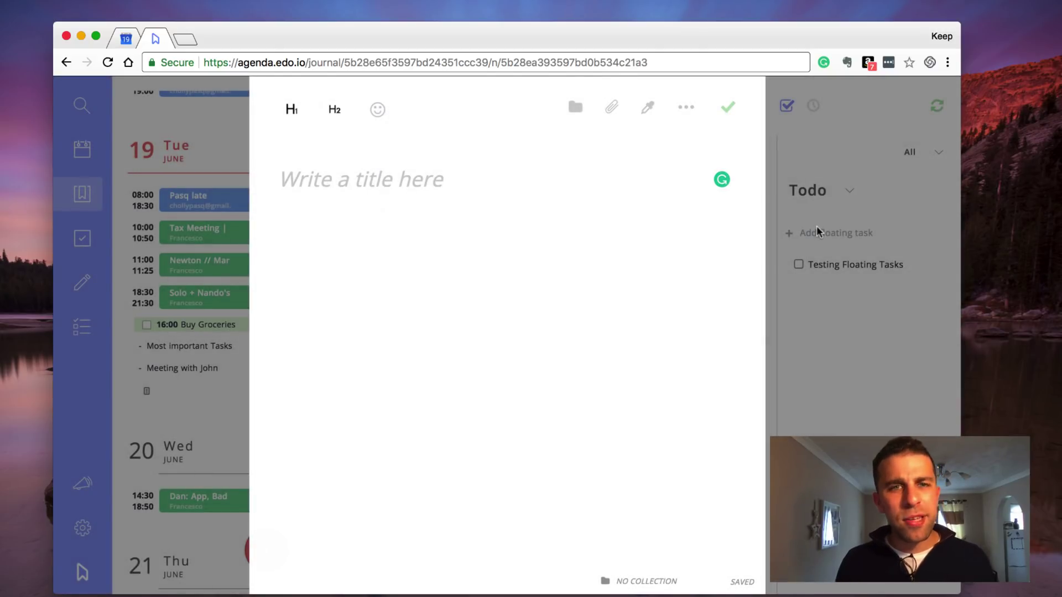
left_click(817, 226)
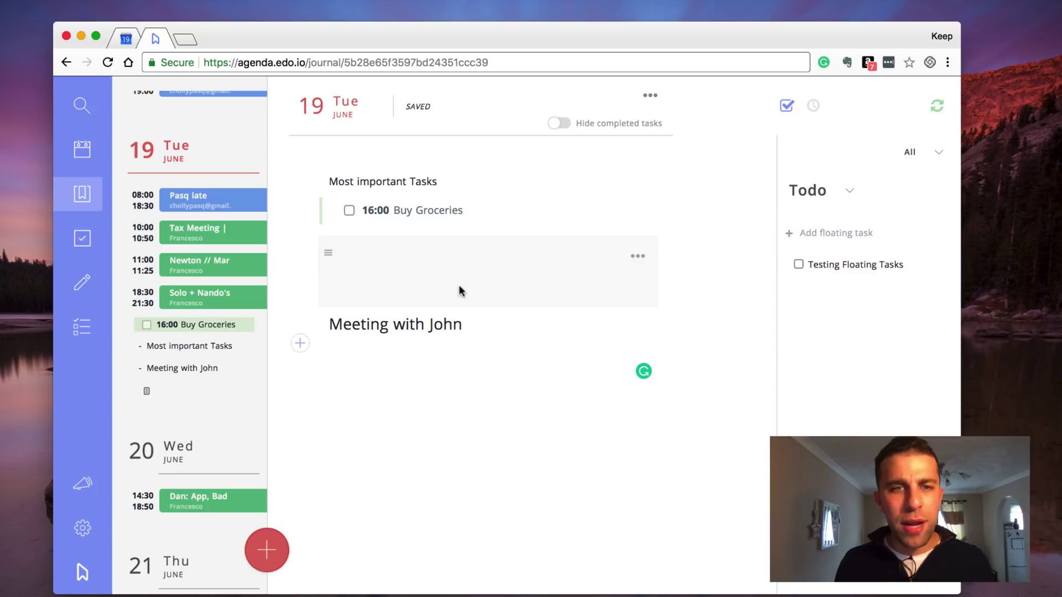
mouse_move(328, 253)
left_mouse_down()
mouse_move(331, 372)
mouse_move(339, 289)
left_mouse_up()
left_click(382, 281)
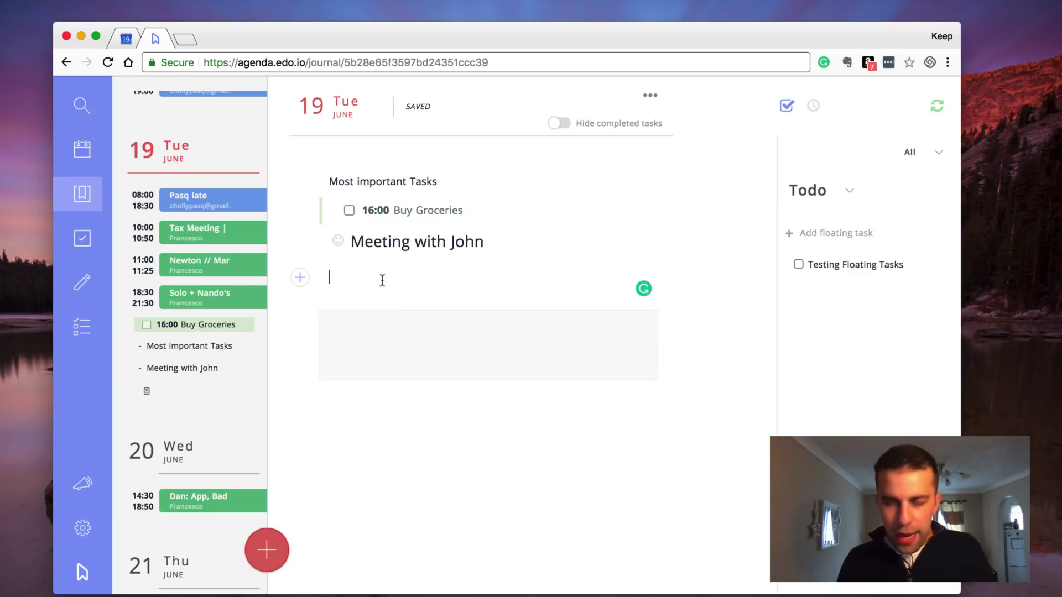
key("BackSpace")
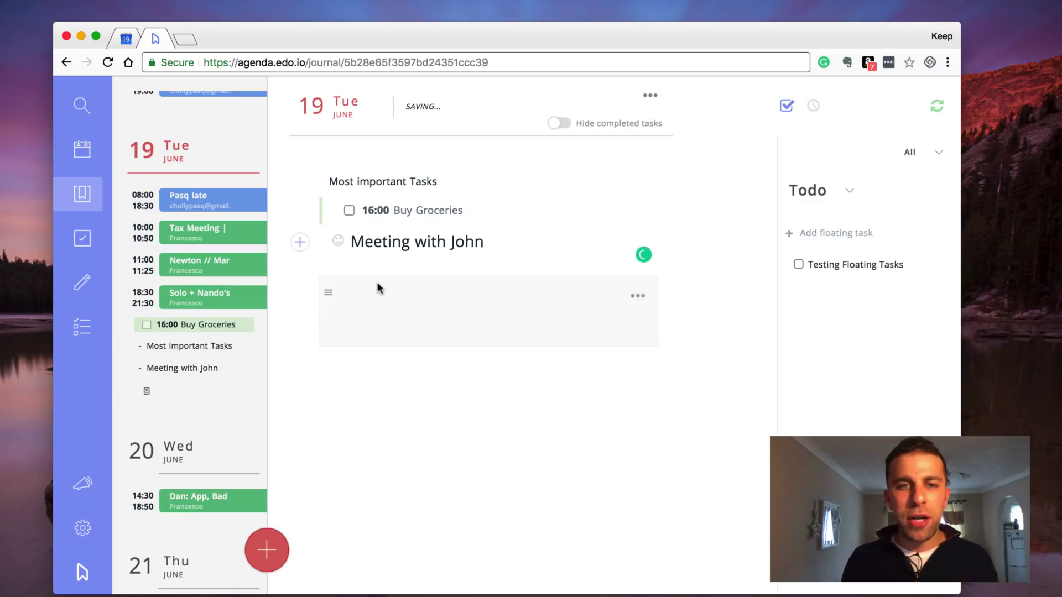
Step: Reopen and close the empty note, then tidy the empty lines below the note block
left_click(636, 296)
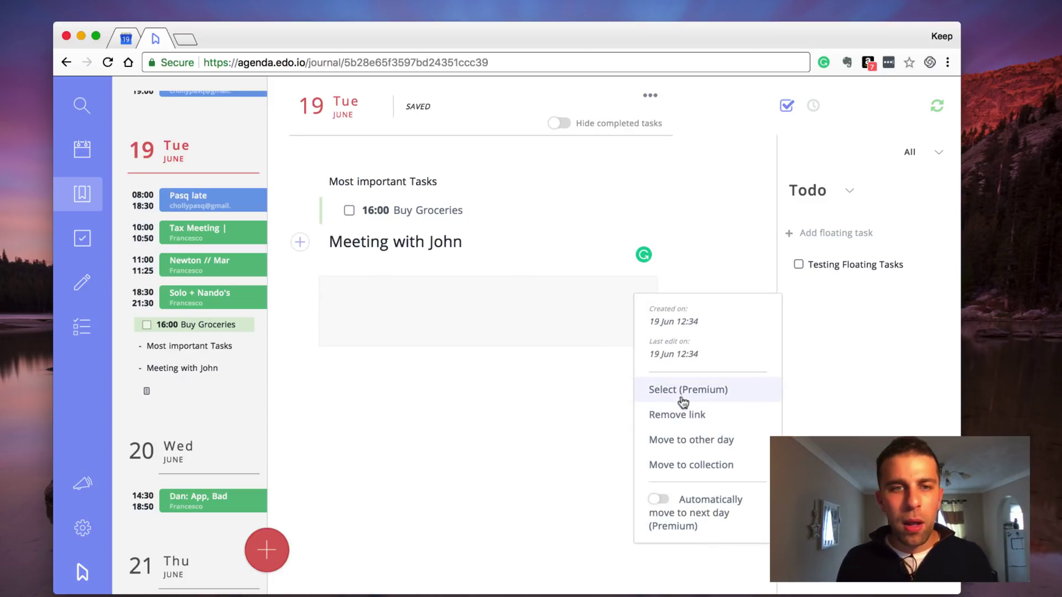
left_click(344, 292)
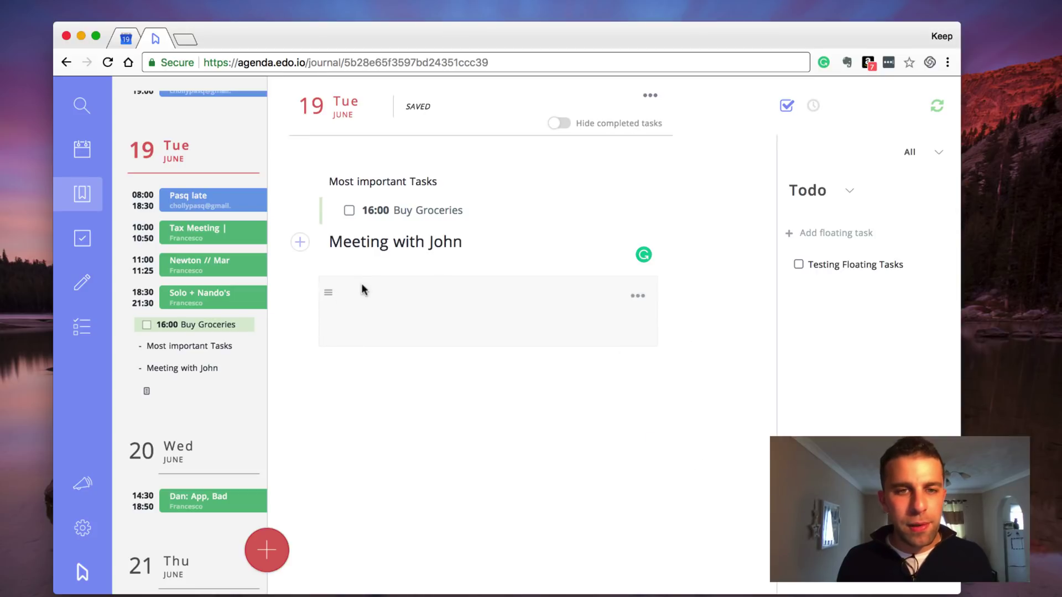
left_click(471, 293)
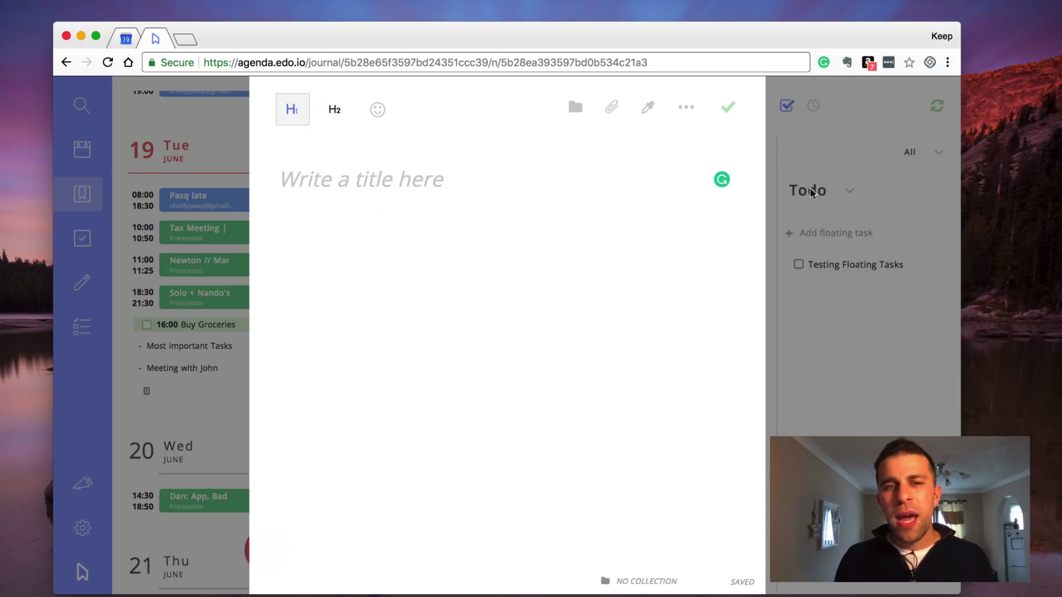
key("Escape")
left_click(417, 382)
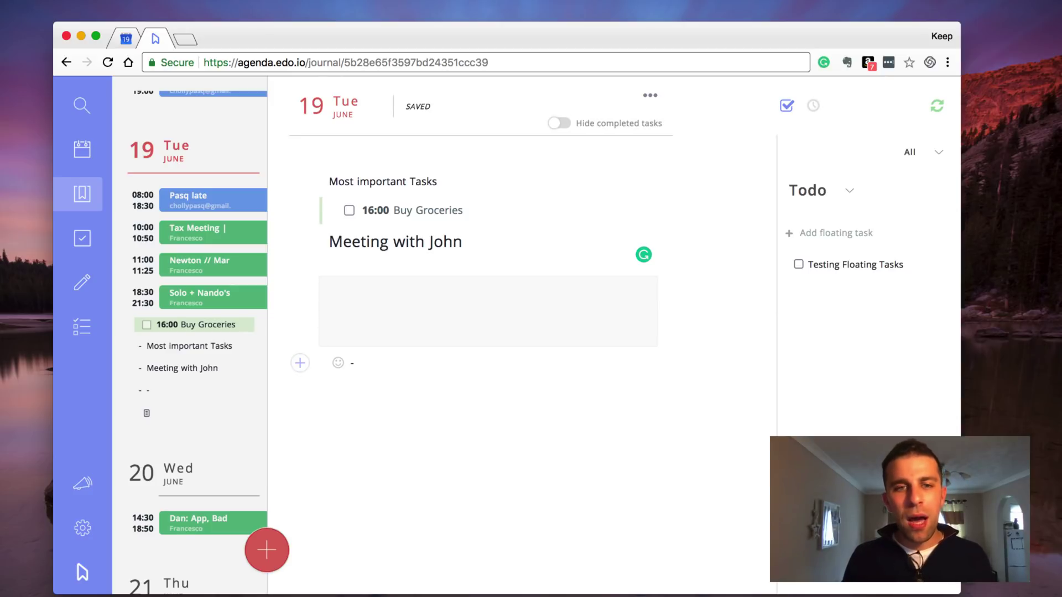
key("BackSpace")
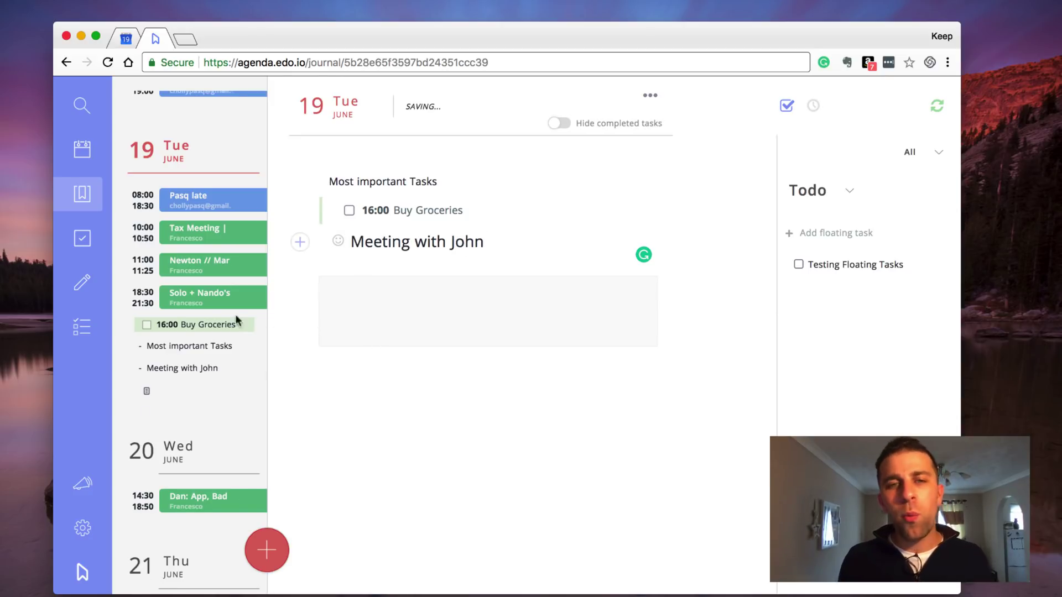
mouse_move(487, 311)
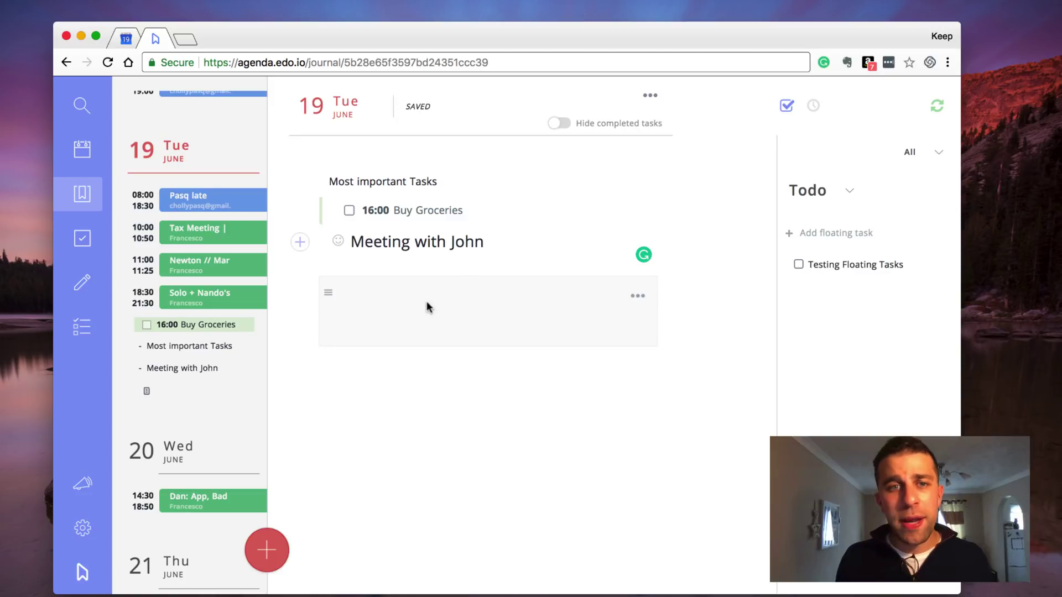
left_click(390, 393)
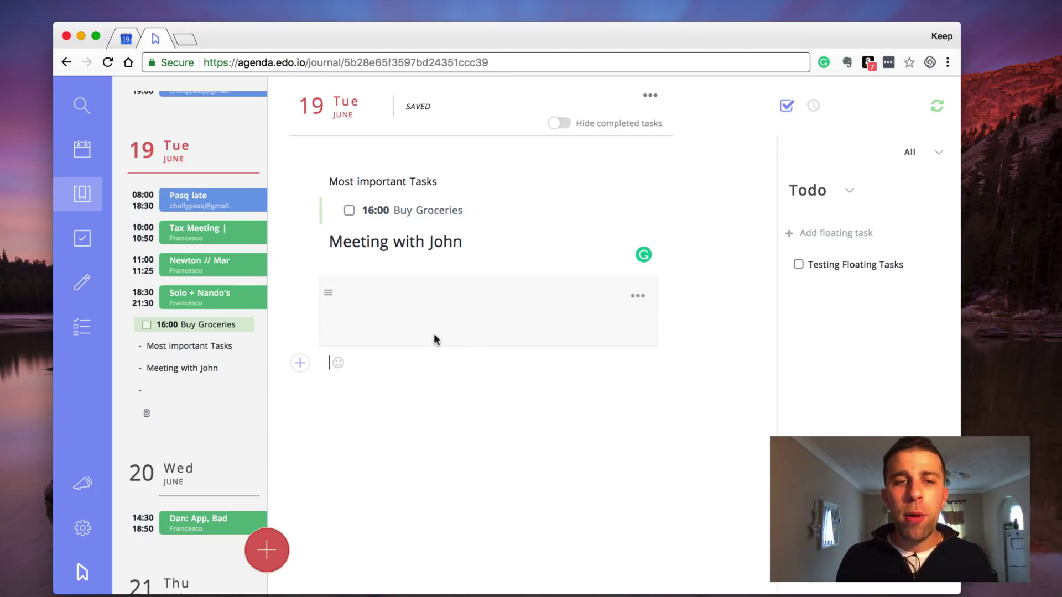
left_click(300, 368)
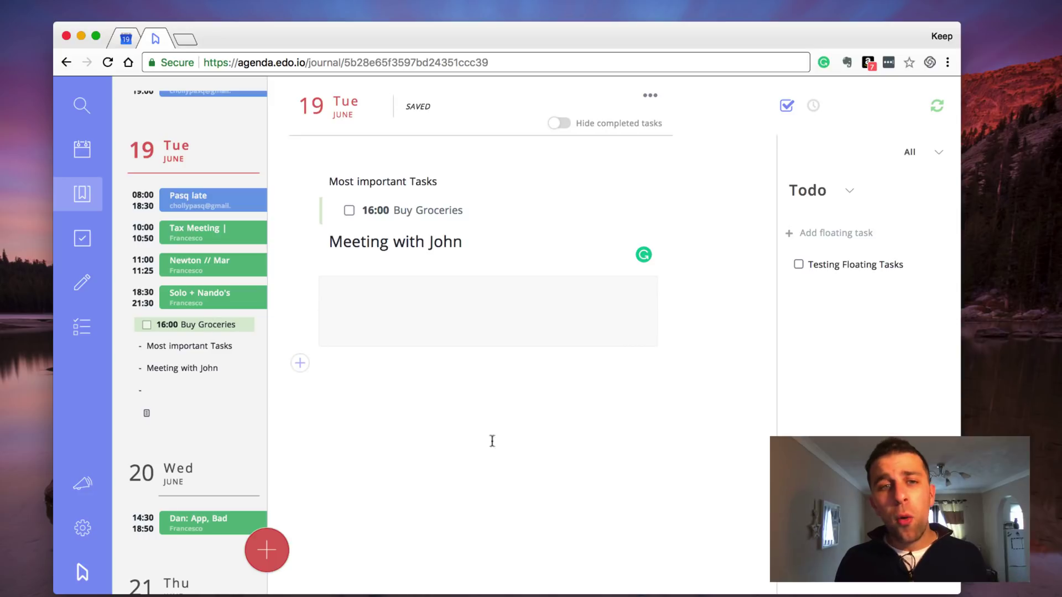
Step: Delete the 'Meeting with John' heading text
left_click(386, 278)
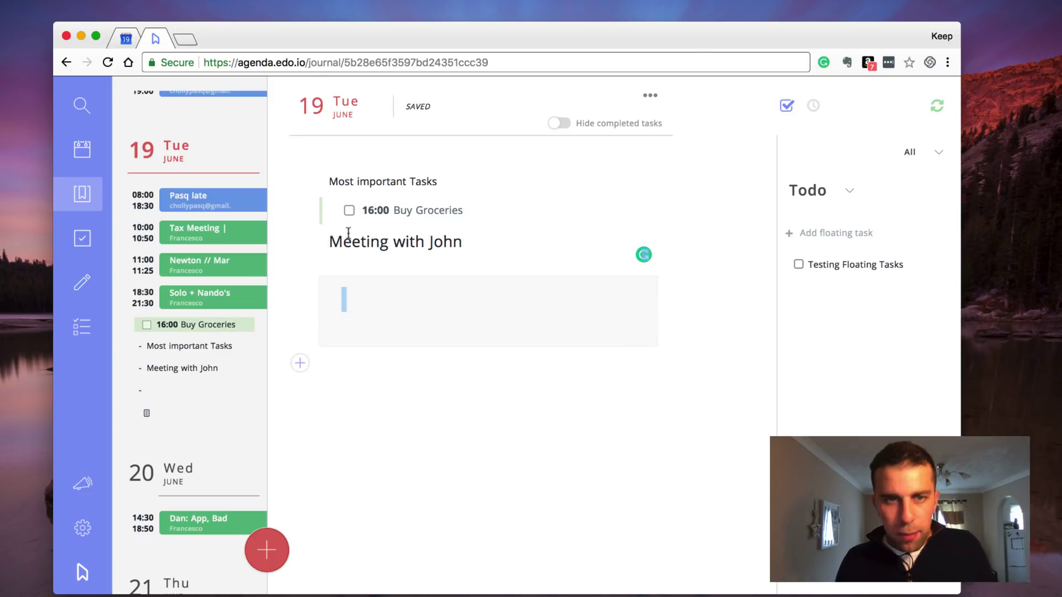
triple_click(327, 238)
left_click(355, 251)
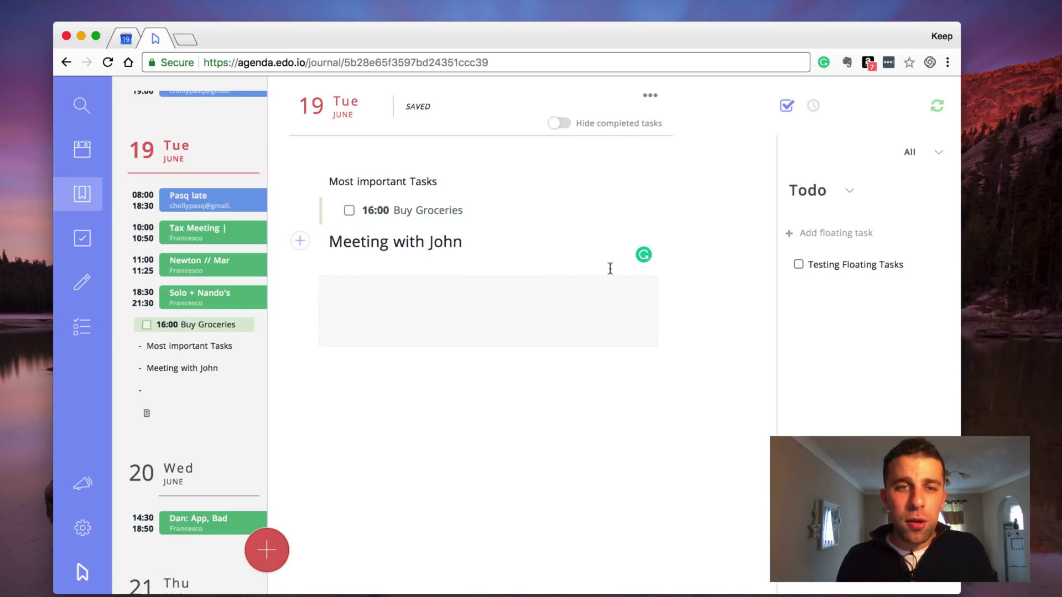
triple_click(415, 240)
key("BackSpace")
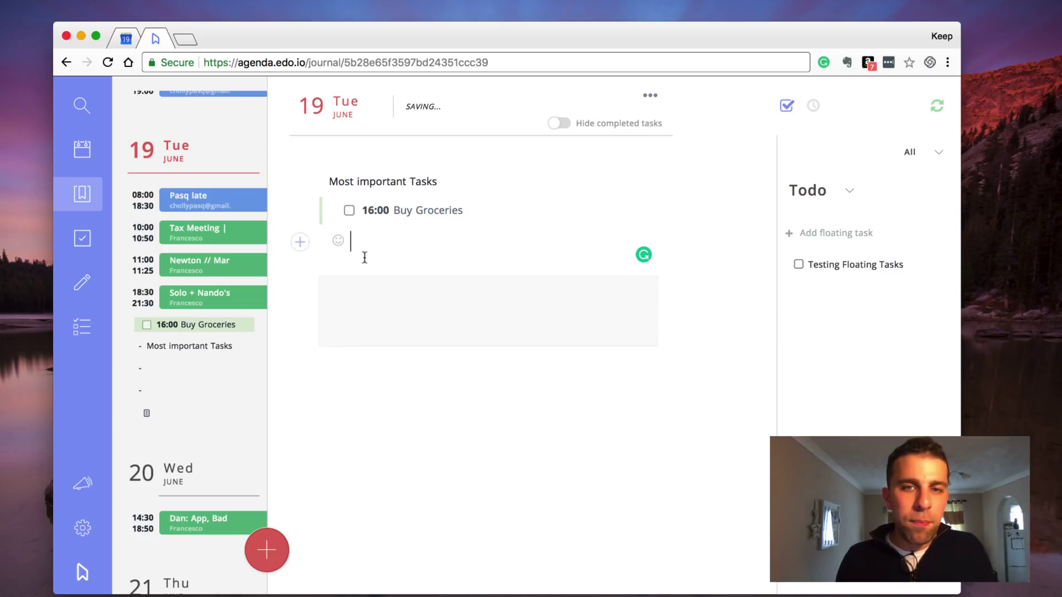
Step: Remove the empty note block and the extra empty line below Buy Groceries
left_click(637, 297)
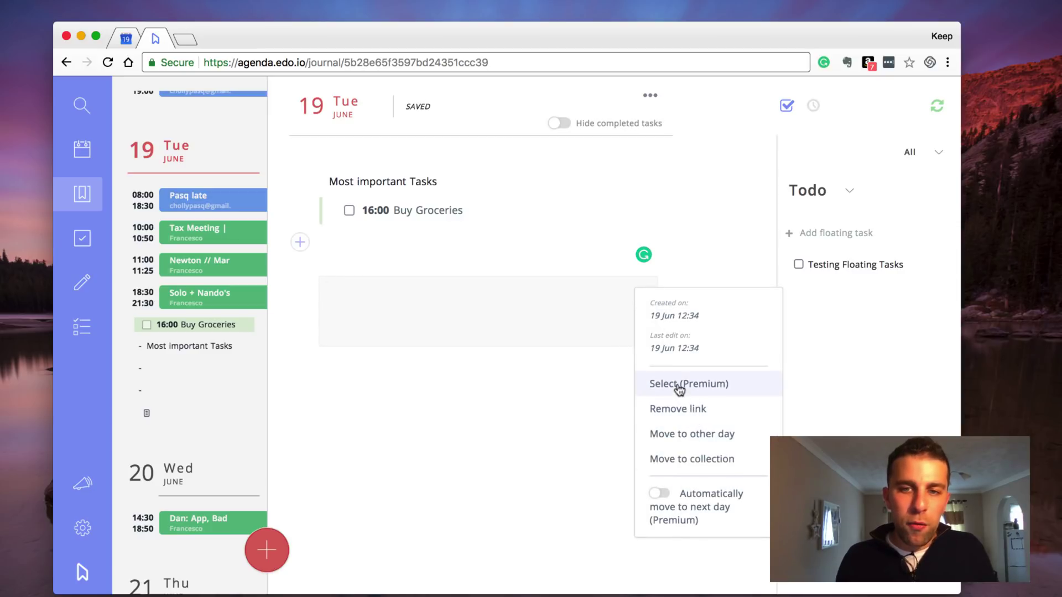
left_click(684, 406)
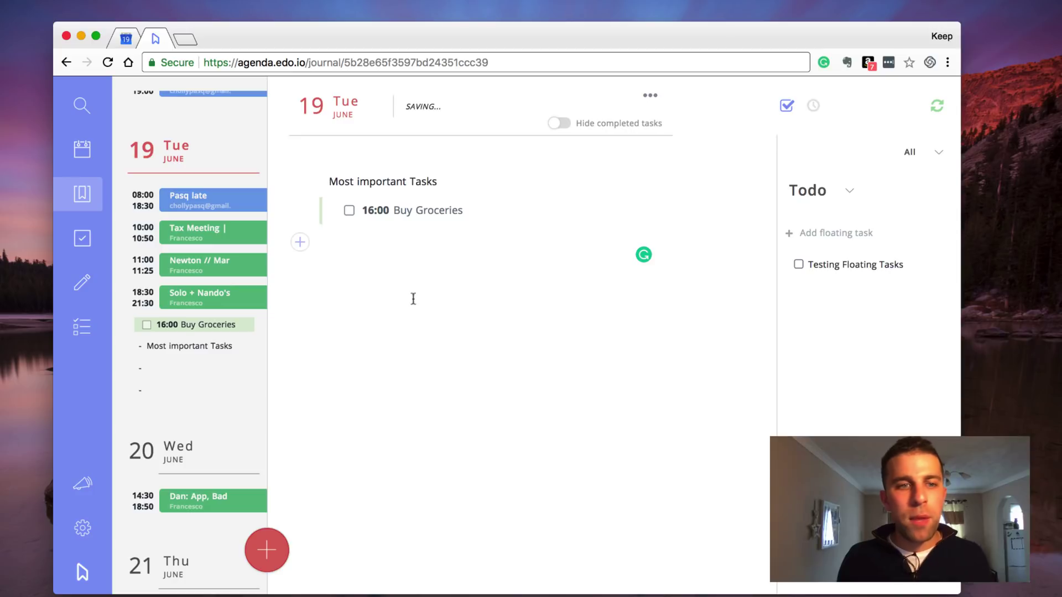
left_click(368, 264)
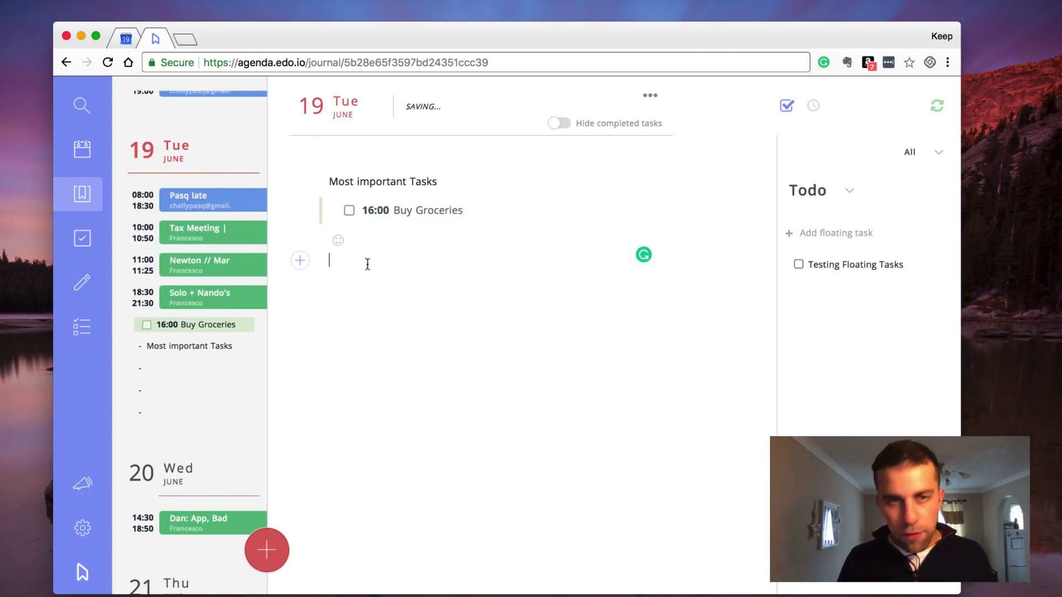
key("BackSpace")
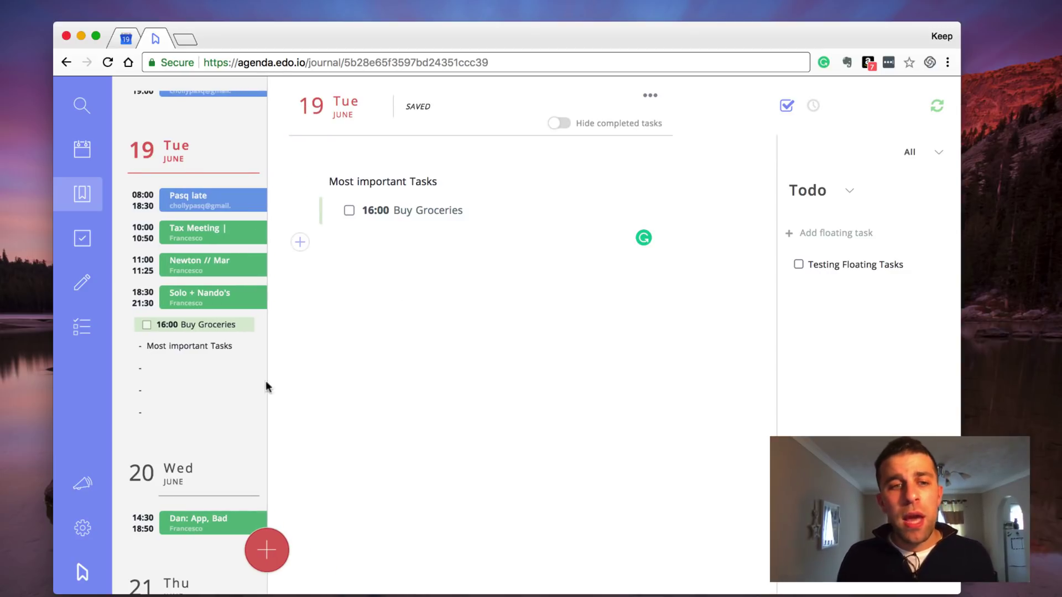
scroll(224, 406, "down", 3)
scroll(207, 406, "down", 5)
scroll(205, 405, "down", 4)
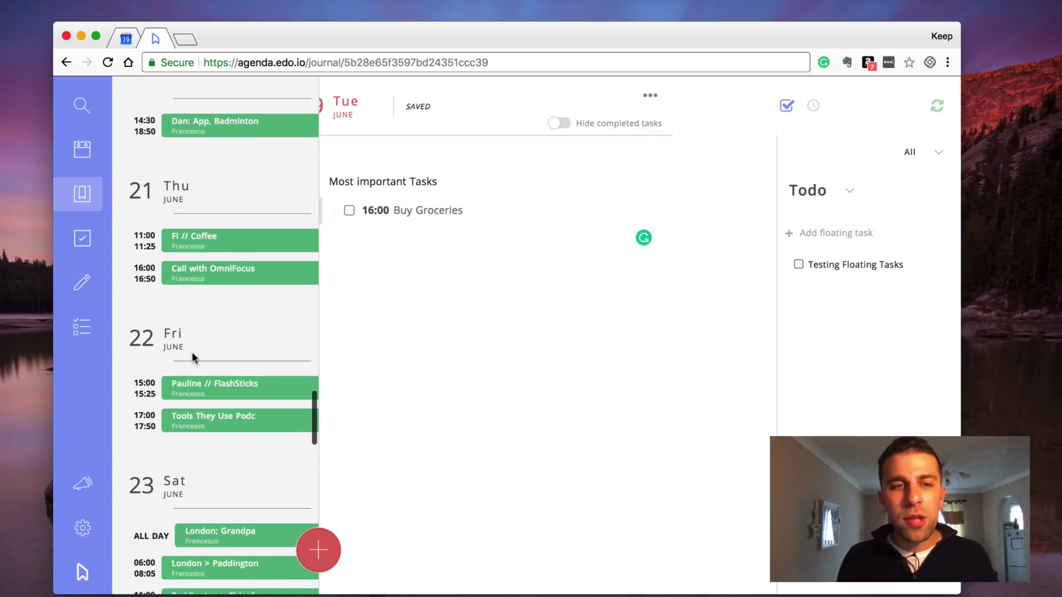
Step: Open Friday 22 June's journal and add a 'Buy Flower' floating task
left_click(171, 345)
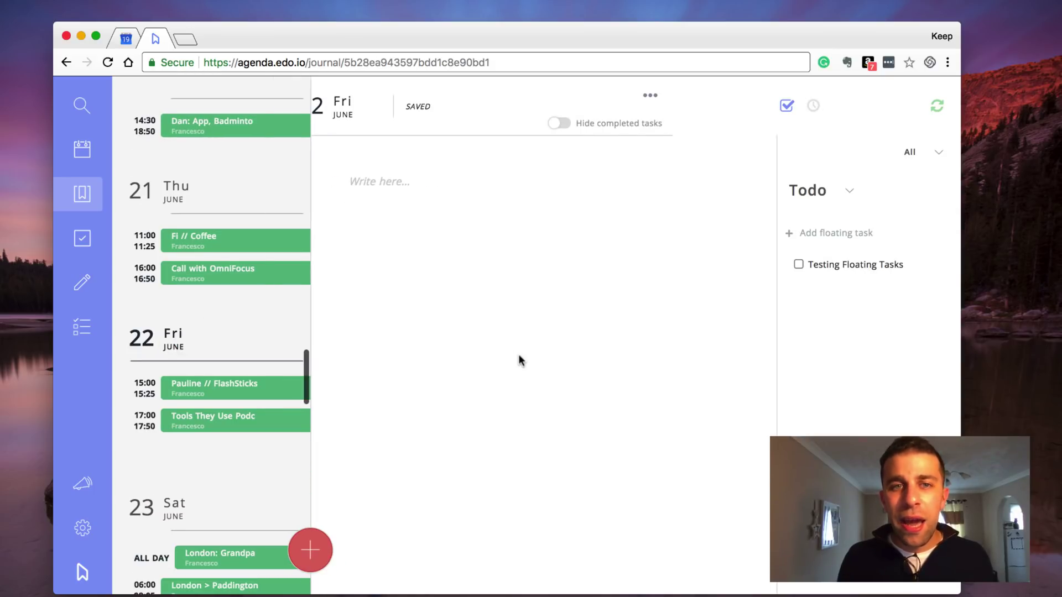
left_click(384, 183)
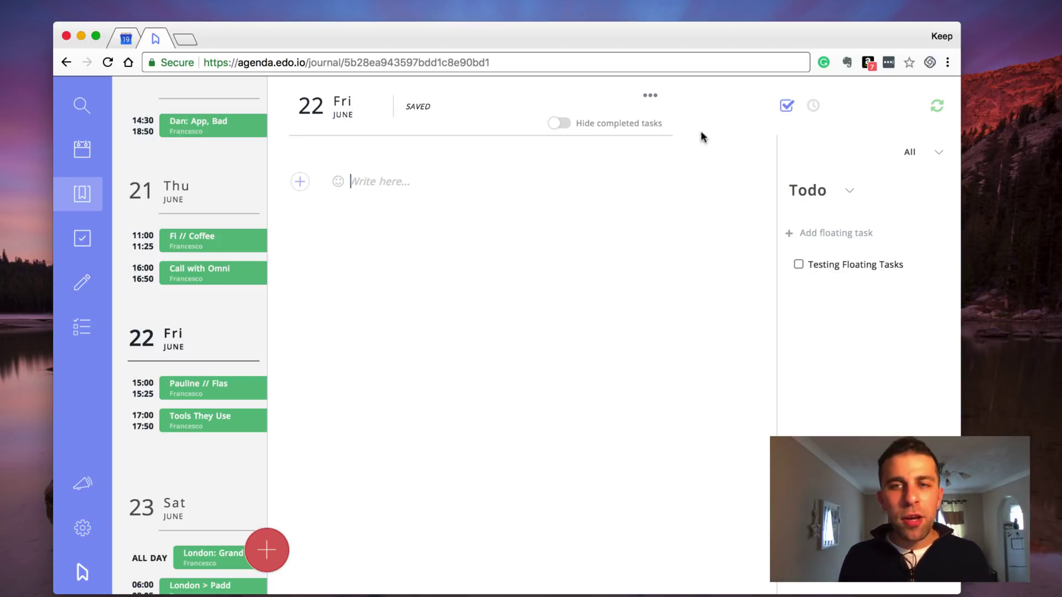
left_click(848, 232)
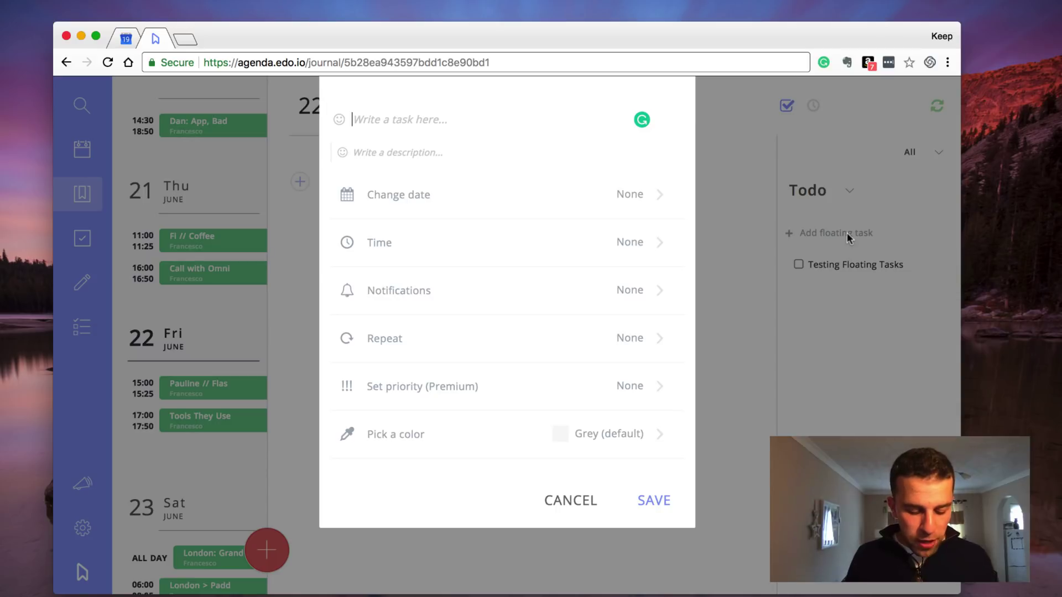
type("Buy Flower")
key("Return")
Step: Add a second floating task, 'Plan Event Conference'
left_click(826, 236)
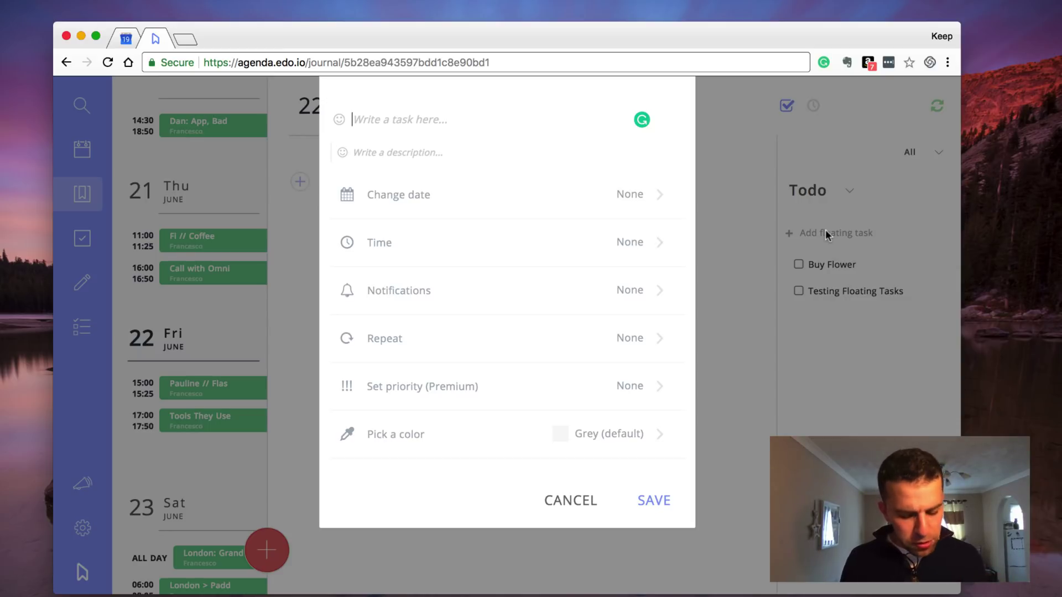
type("Event Conference")
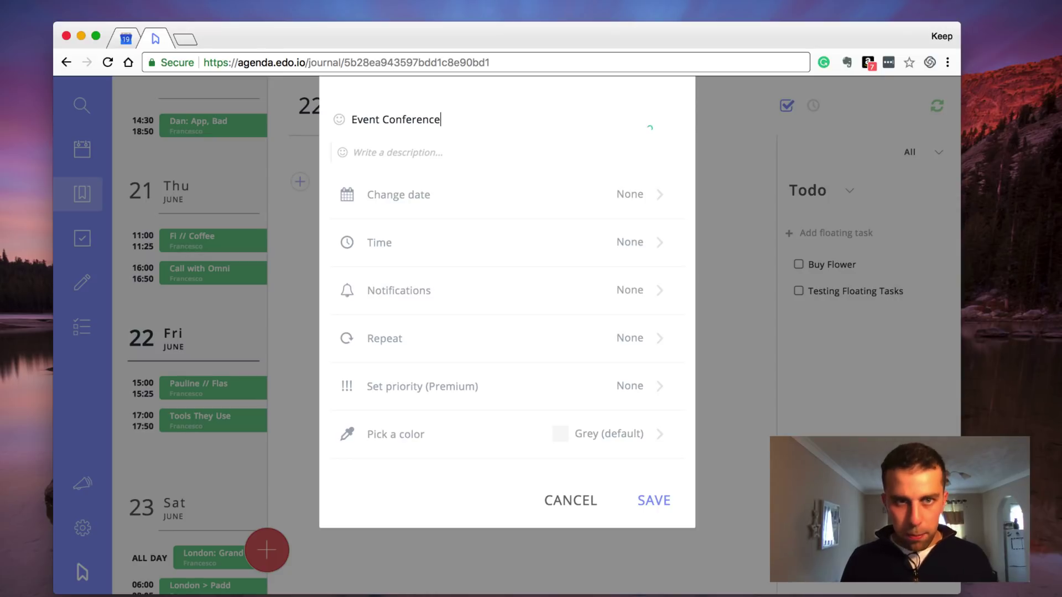
key("super+a")
key("Left")
type("Plan")
key("Return")
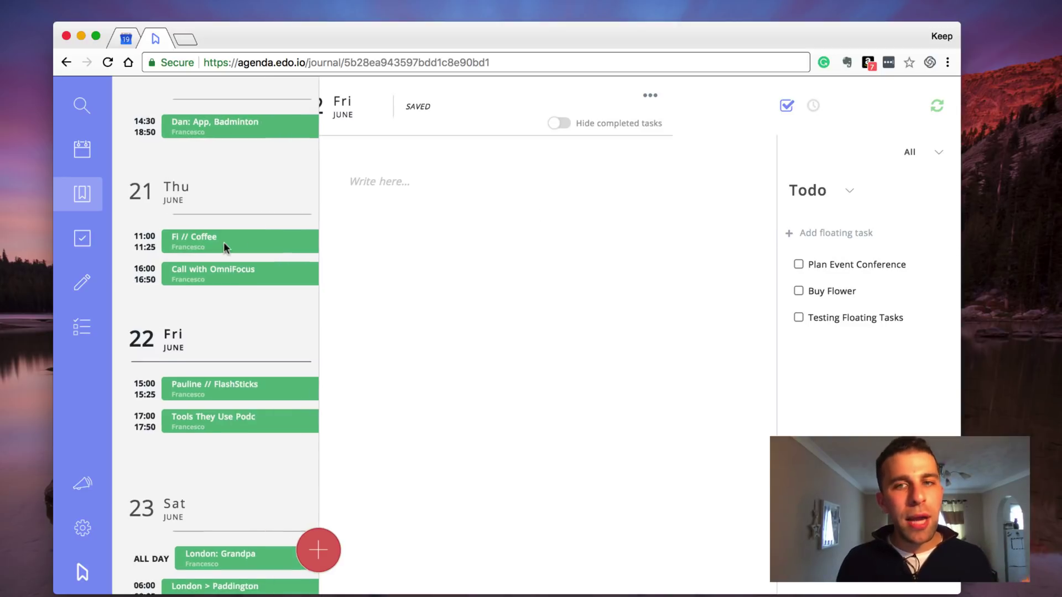
scroll(225, 243, "up", 2)
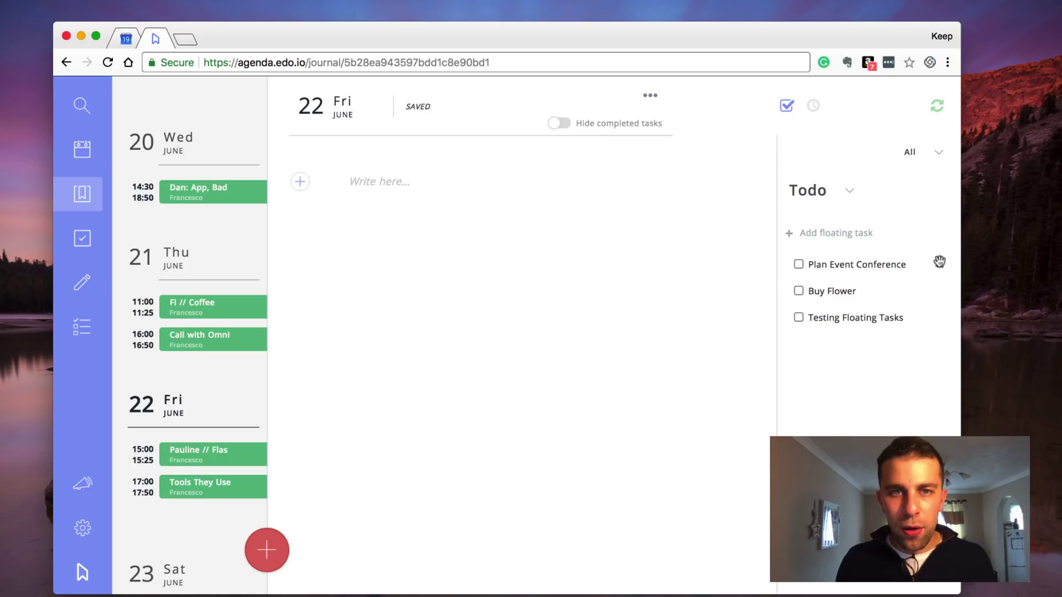
Step: Move the Plan Event Conference task from the Todo panel into Friday 22 June's journal
left_click_drag(938, 263, 434, 188)
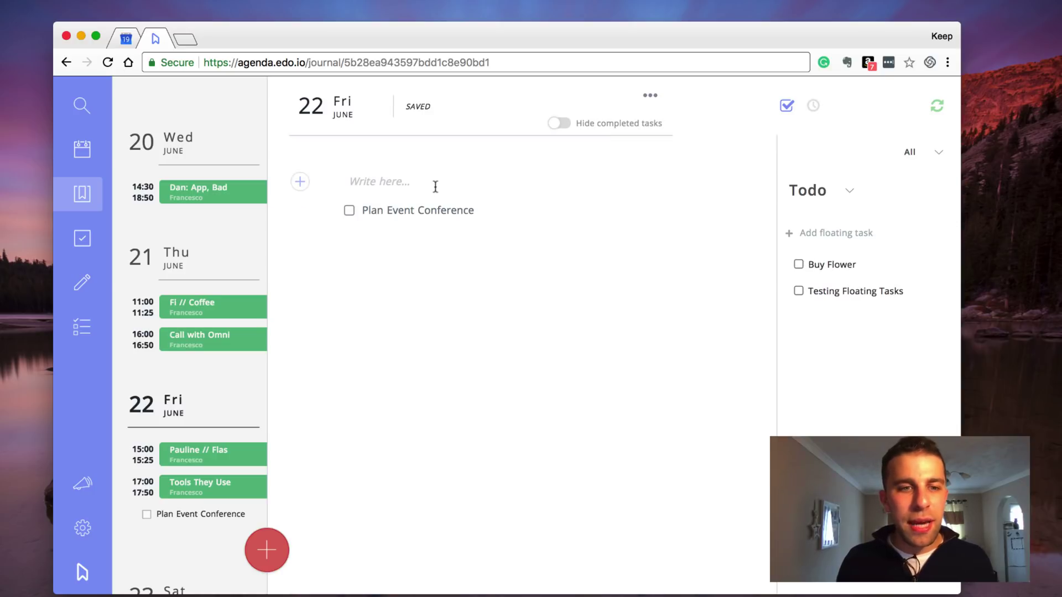
scroll(189, 393, "down", 1)
scroll(166, 373, "down", 2)
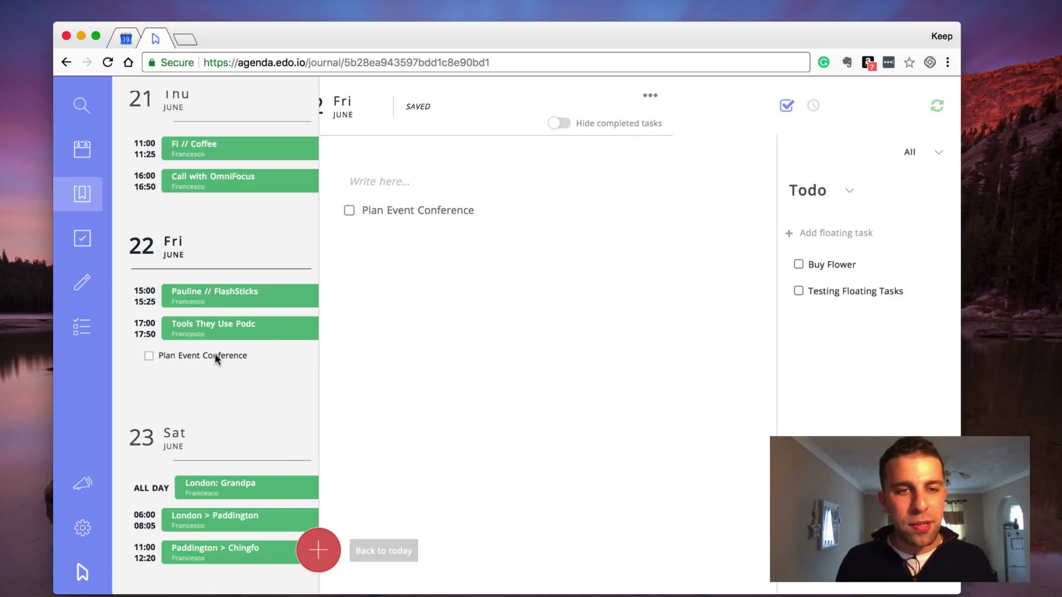
scroll(240, 323, "up", 2)
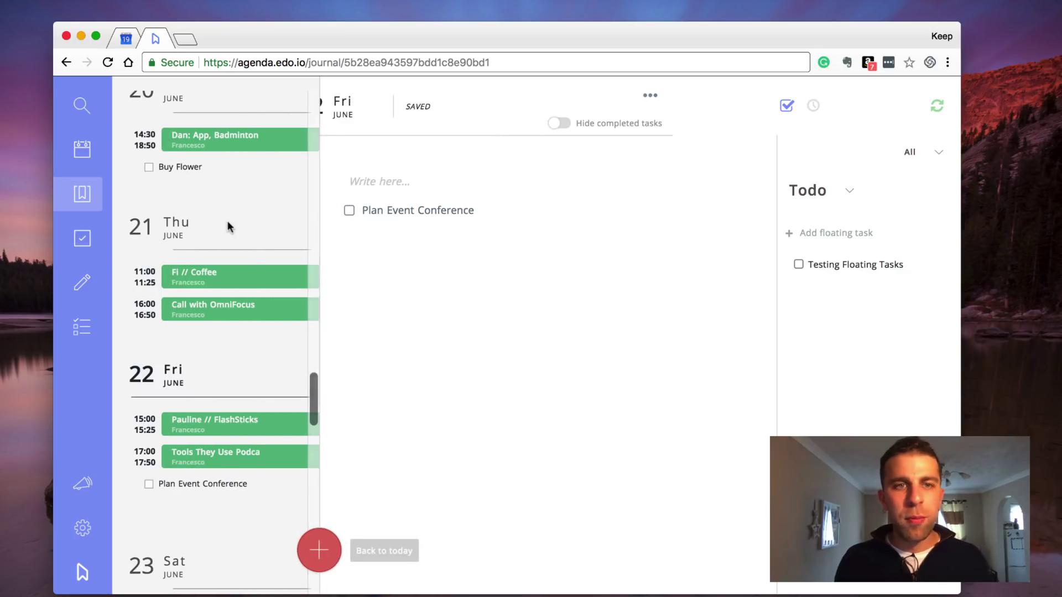
scroll(217, 211, "up", 2)
scroll(217, 210, "up", 1)
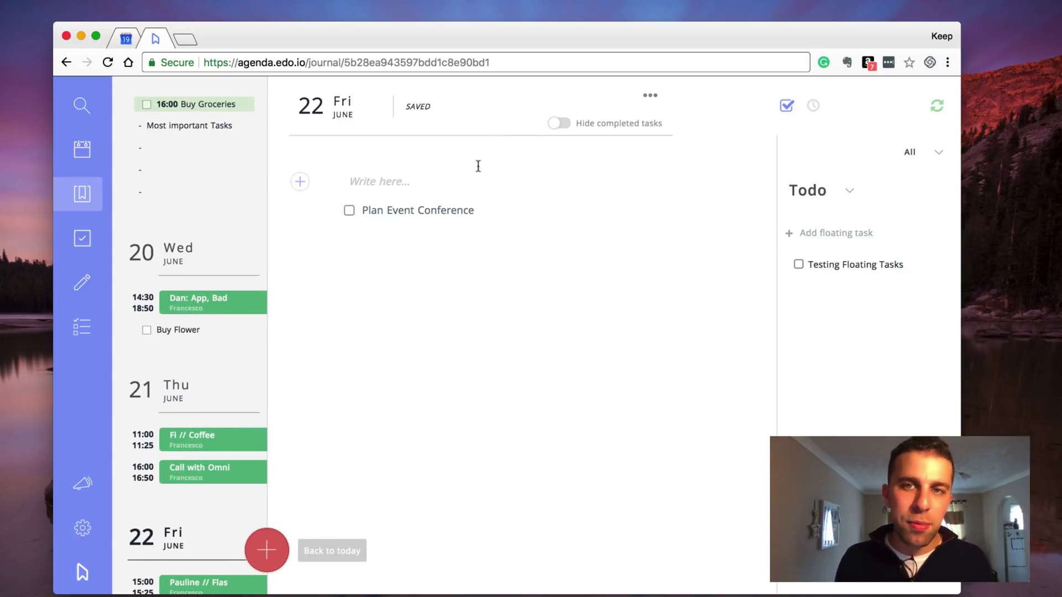
left_click(648, 97)
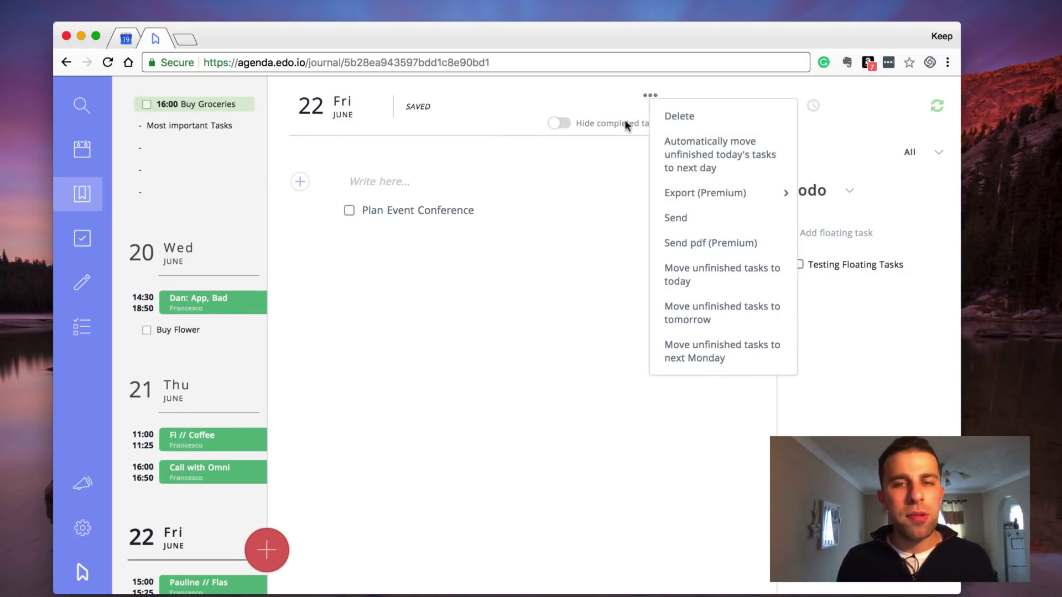
left_click(579, 267)
scroll(225, 197, "up", 2)
scroll(214, 210, "up", 2)
scroll(214, 210, "up", 2)
scroll(214, 210, "up", 1)
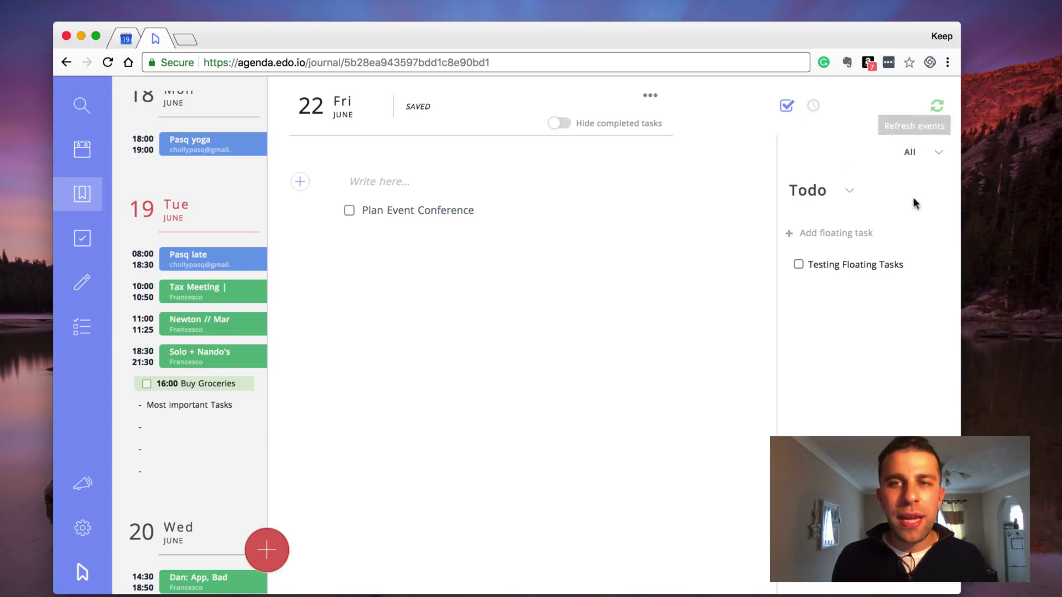
Step: Switch the right panel between time table and floating tasks, then go to the Floating tasks page
left_click(815, 106)
scroll(847, 276, "down", 10)
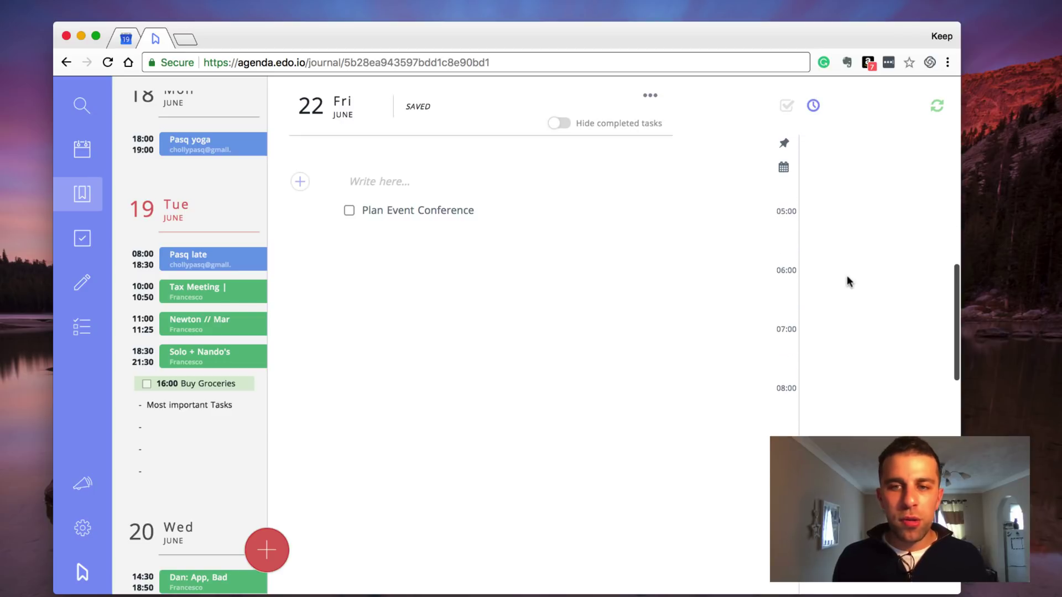
scroll(847, 275, "down", 2)
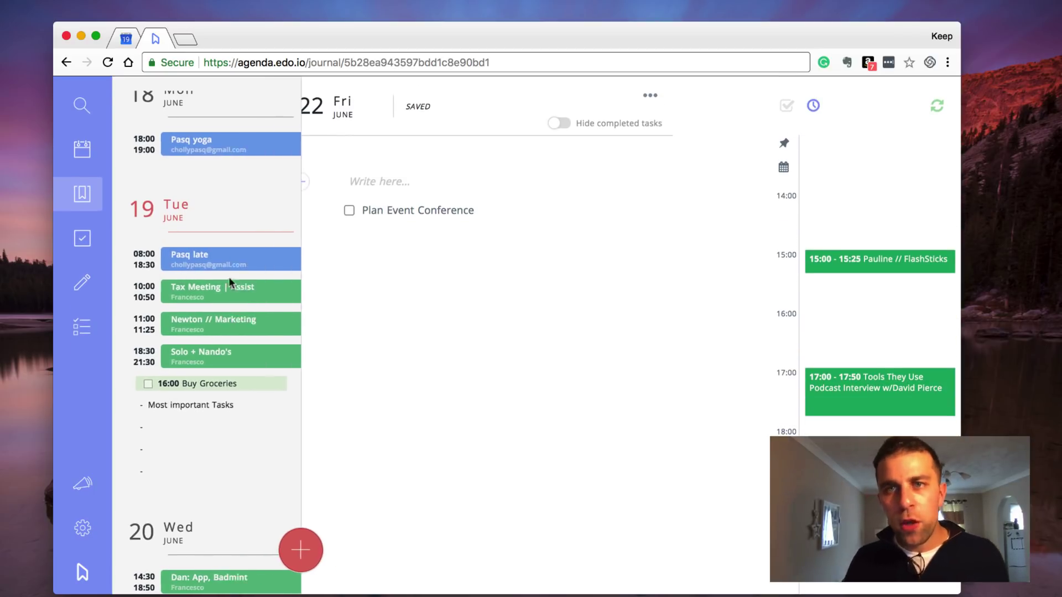
left_click(787, 105)
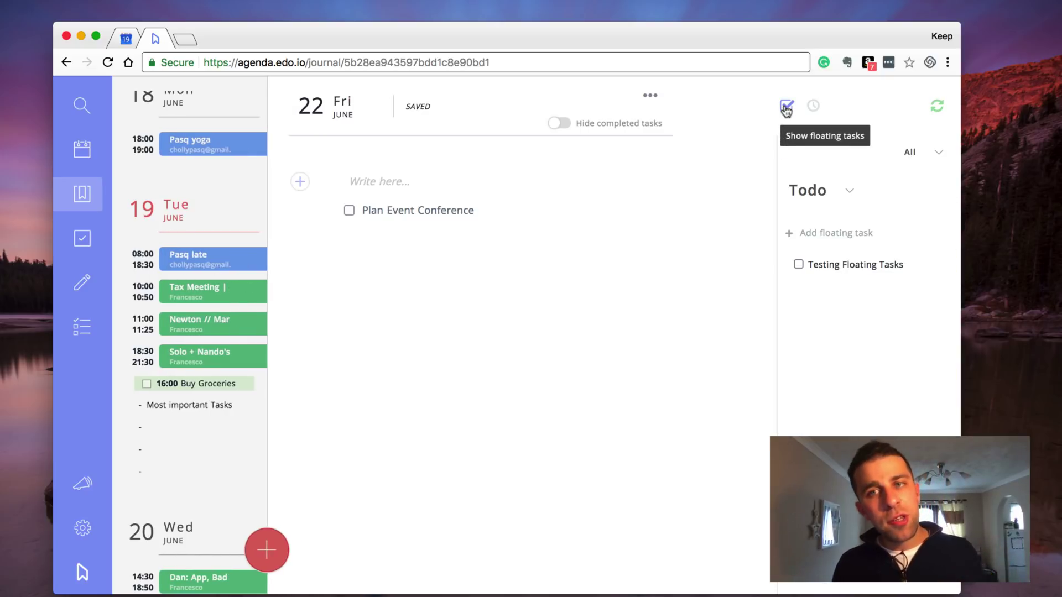
left_click(813, 106)
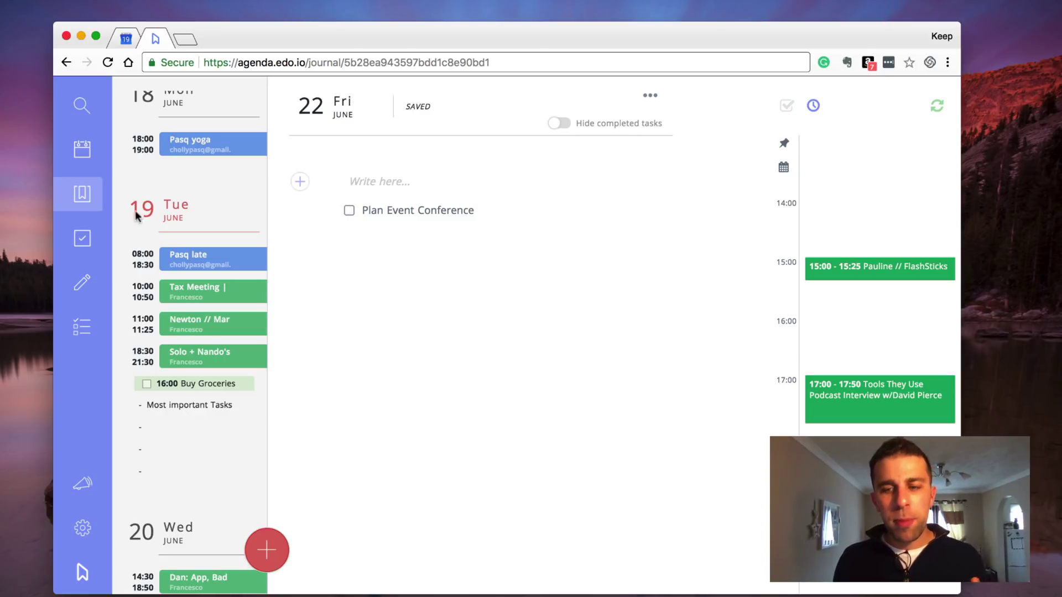
left_click(83, 250)
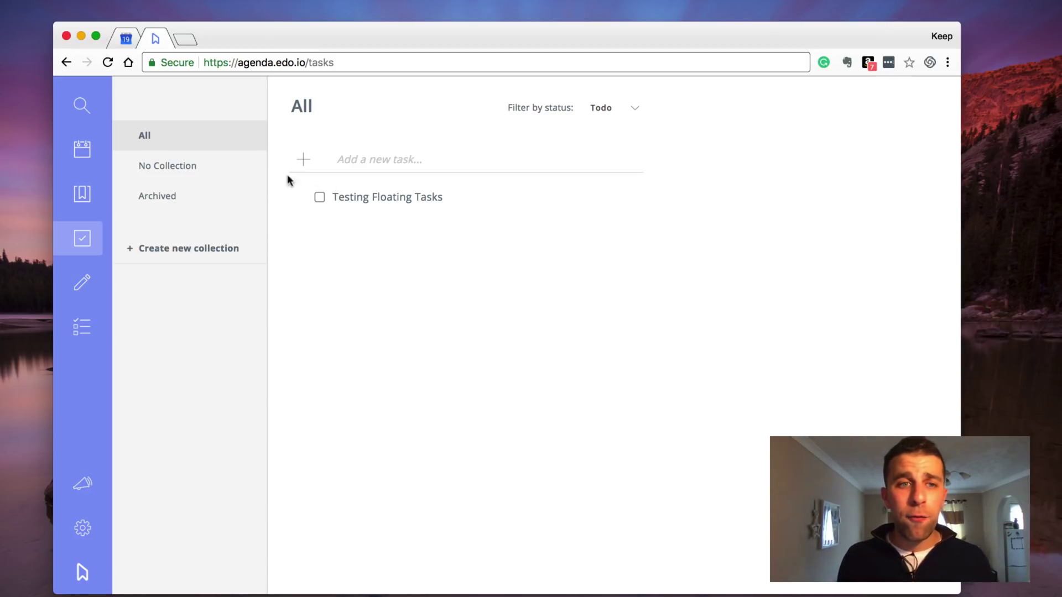
Step: Create a new task collection named INBOX and open it
left_click(211, 258)
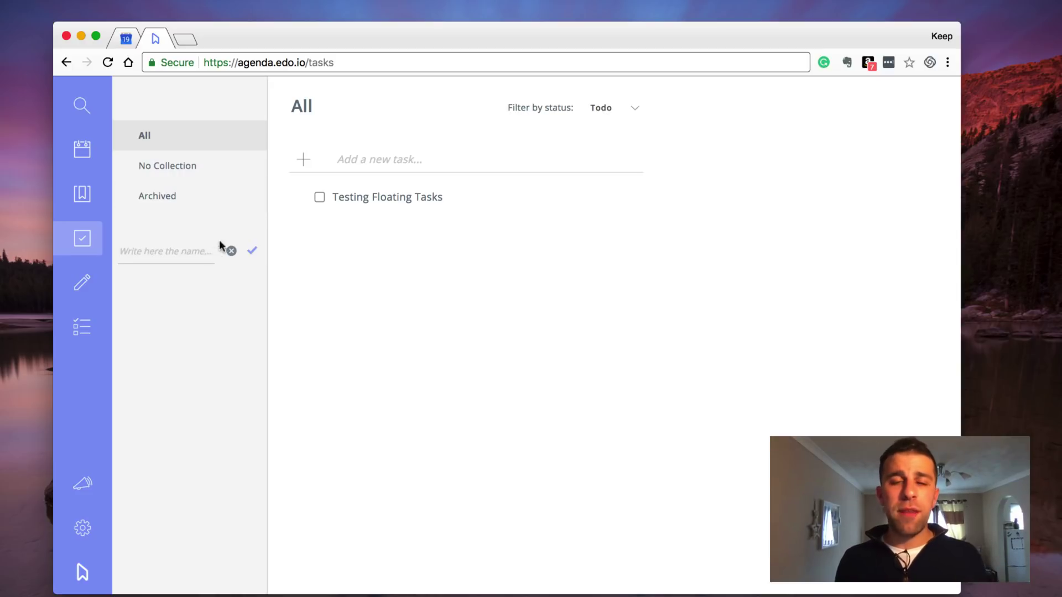
type("INBOX")
key("Return")
left_click(165, 281)
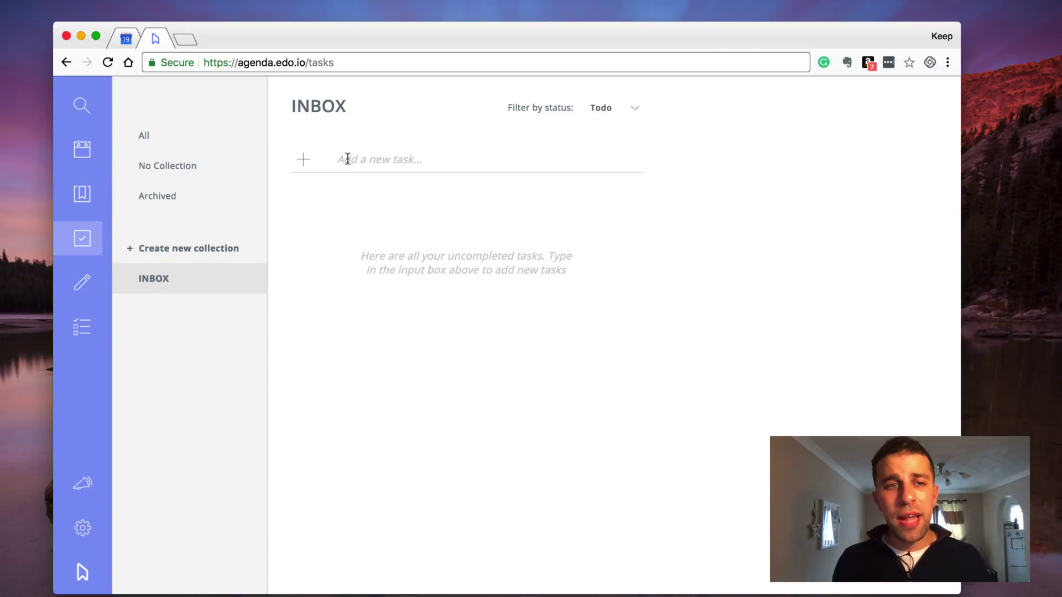
Step: Show INBOX floating tasks beside the journal
left_click(81, 197)
left_click(787, 106)
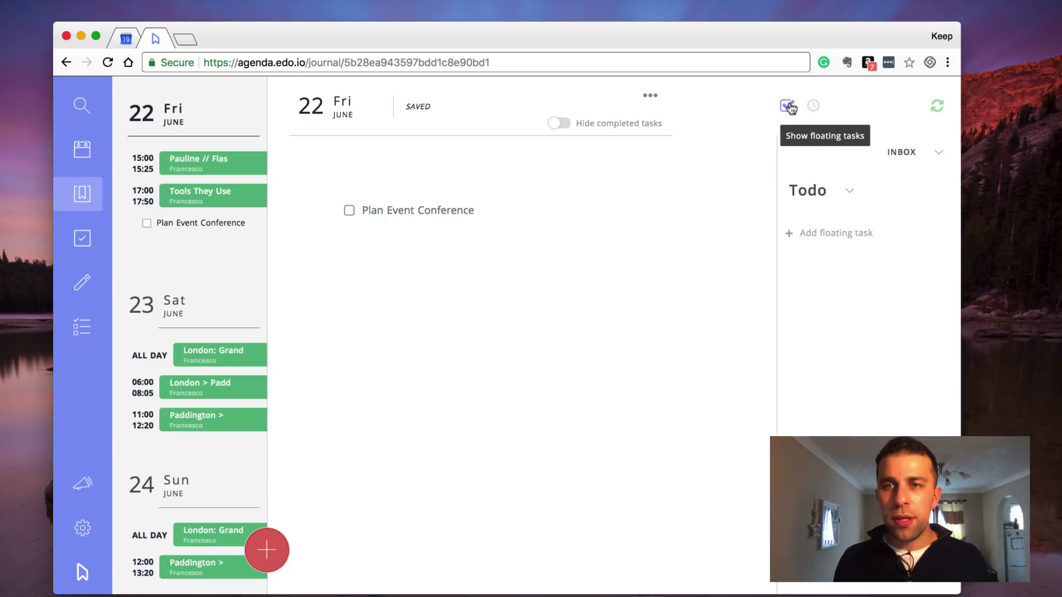
left_click(915, 162)
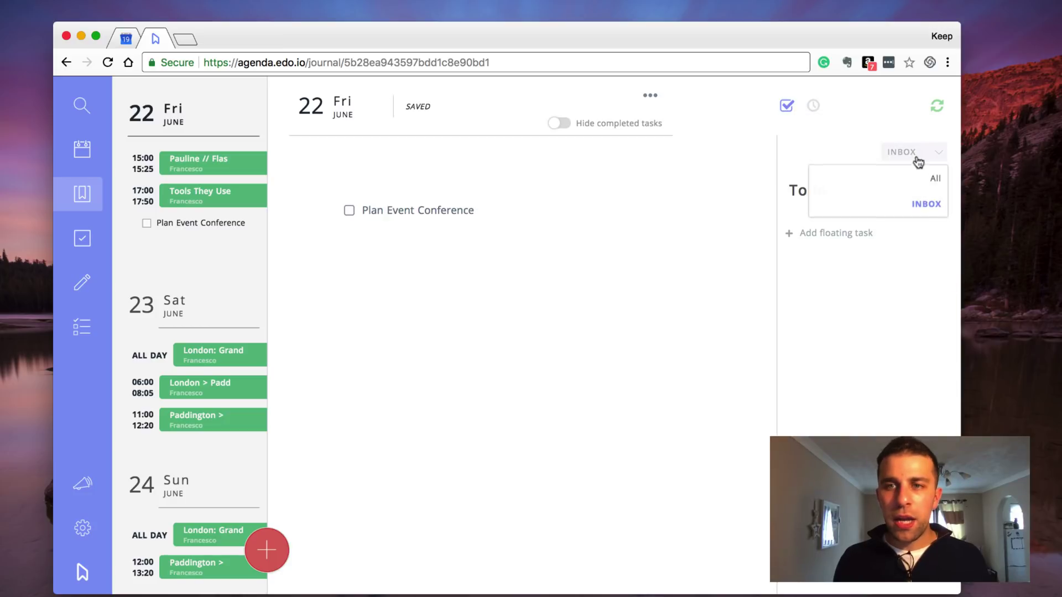
left_click(925, 203)
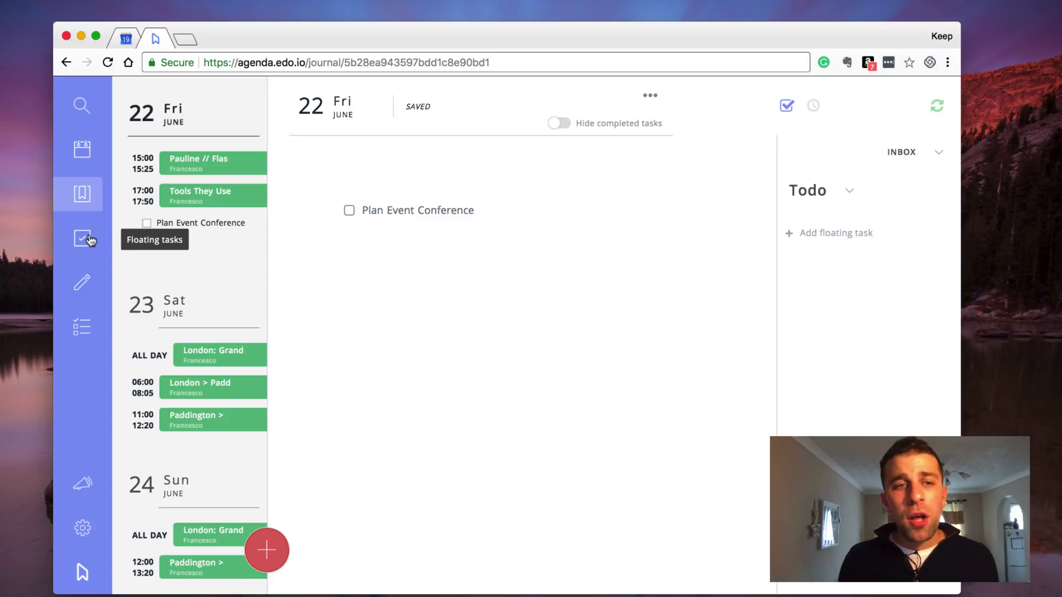
Step: Create a 'Meeting Notes' notes collection and add one empty note to it
left_click(78, 287)
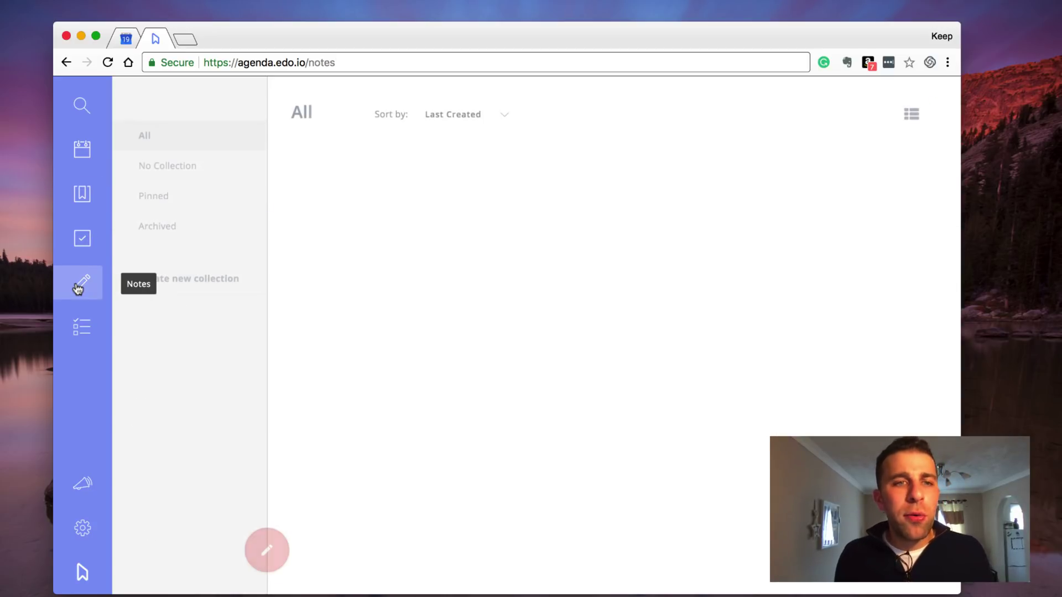
left_click(215, 279)
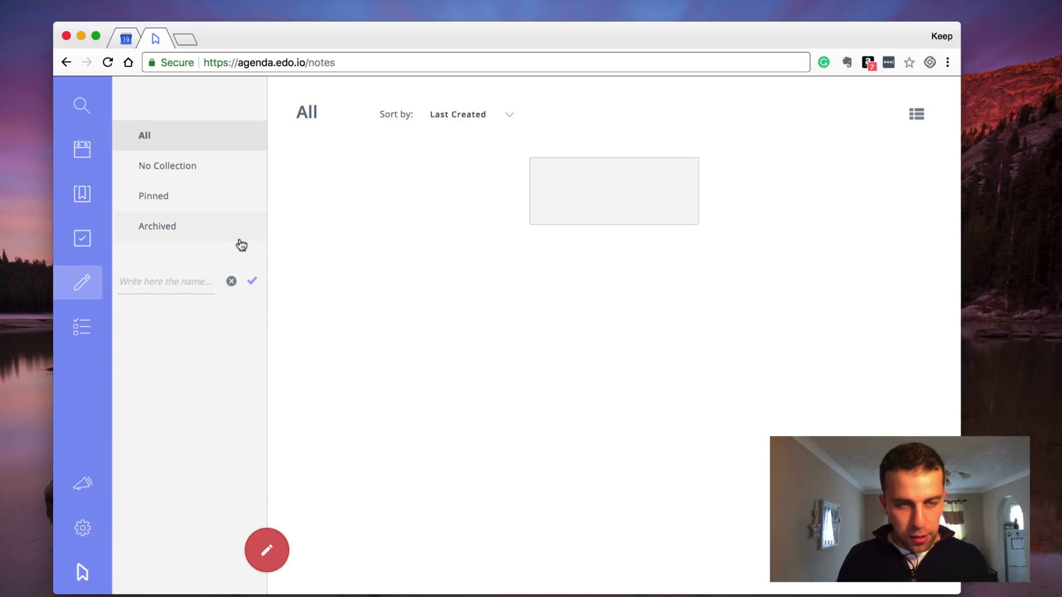
type("Meeting Notes")
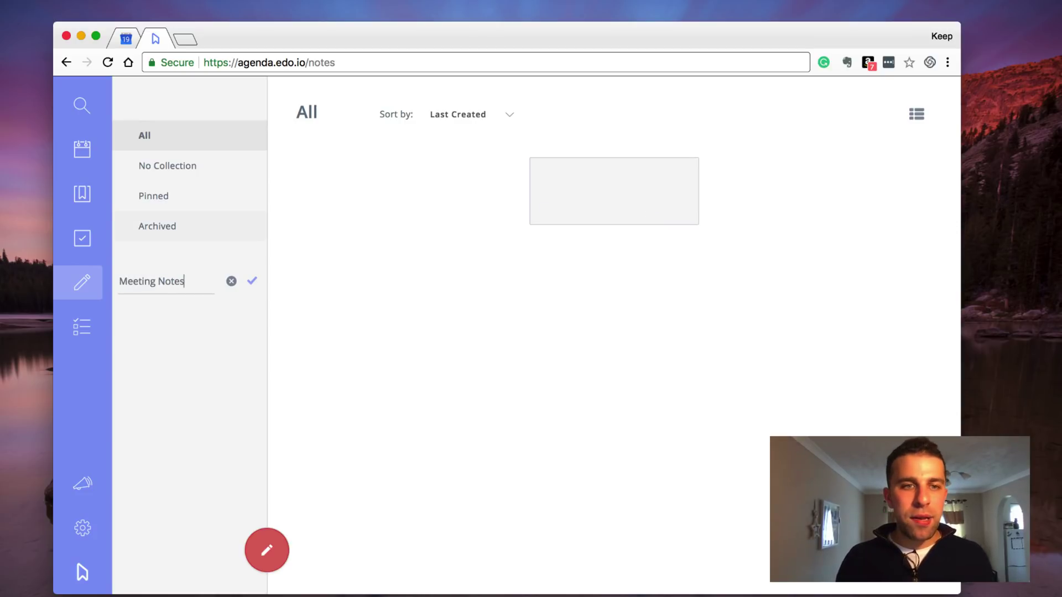
key("Return")
left_click(180, 314)
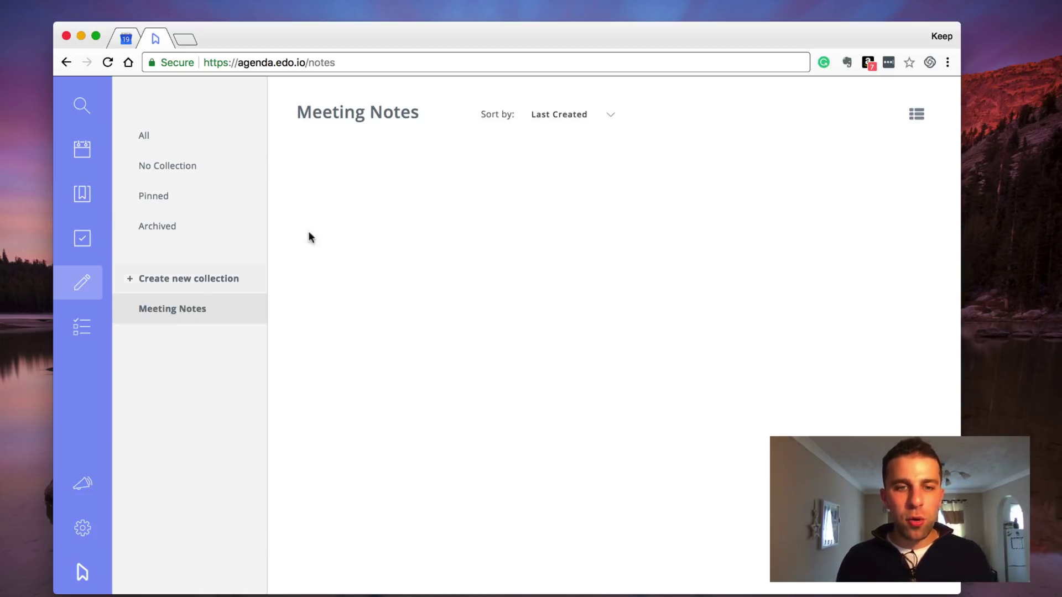
left_click(267, 552)
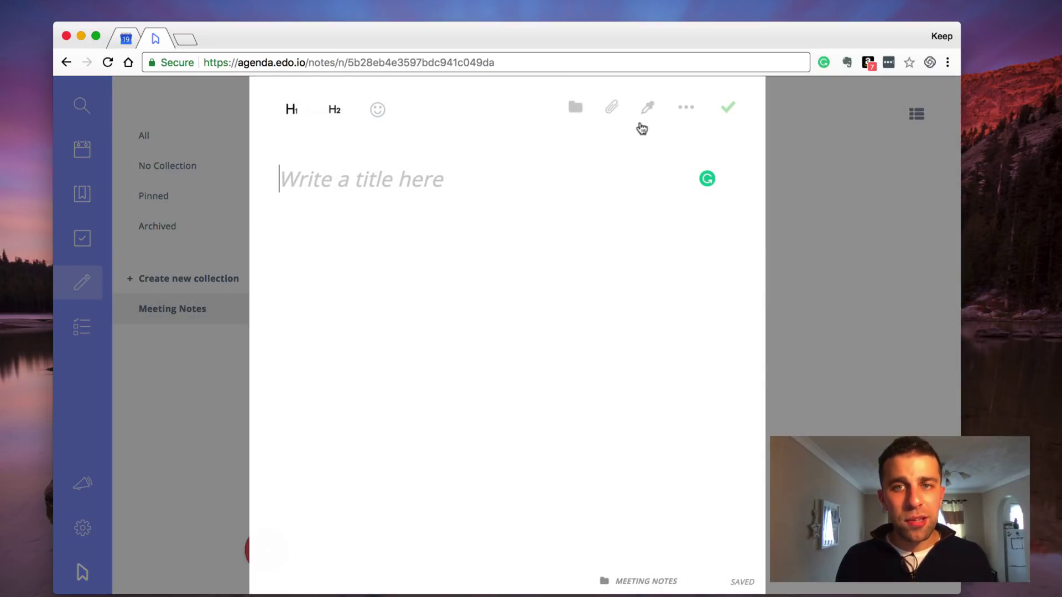
left_click(792, 162)
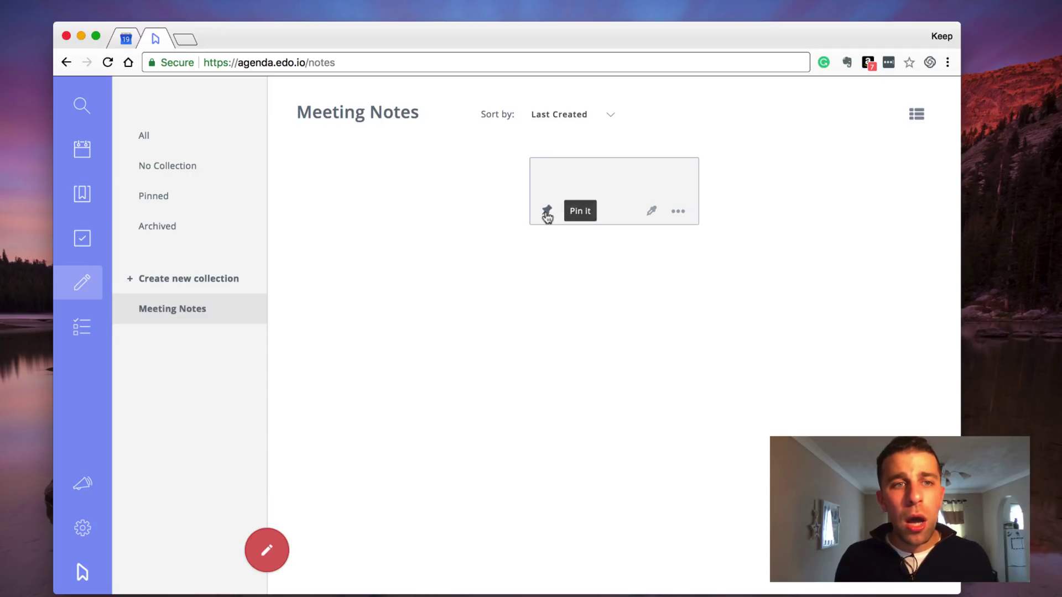
Step: Browse all notes in list and card views, then open and close the first note
left_click(199, 149)
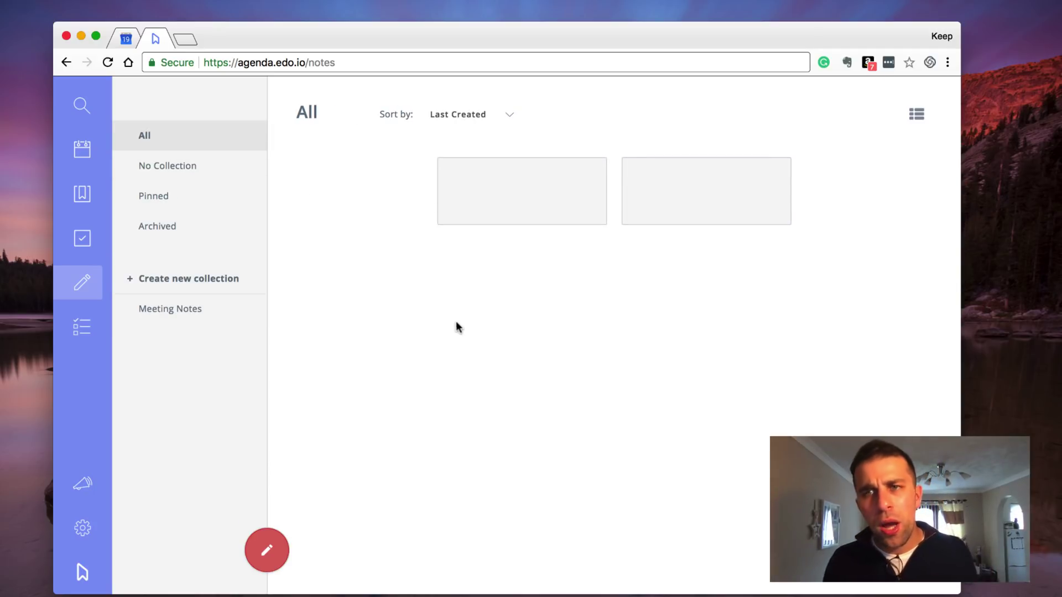
left_click(917, 114)
left_click(916, 116)
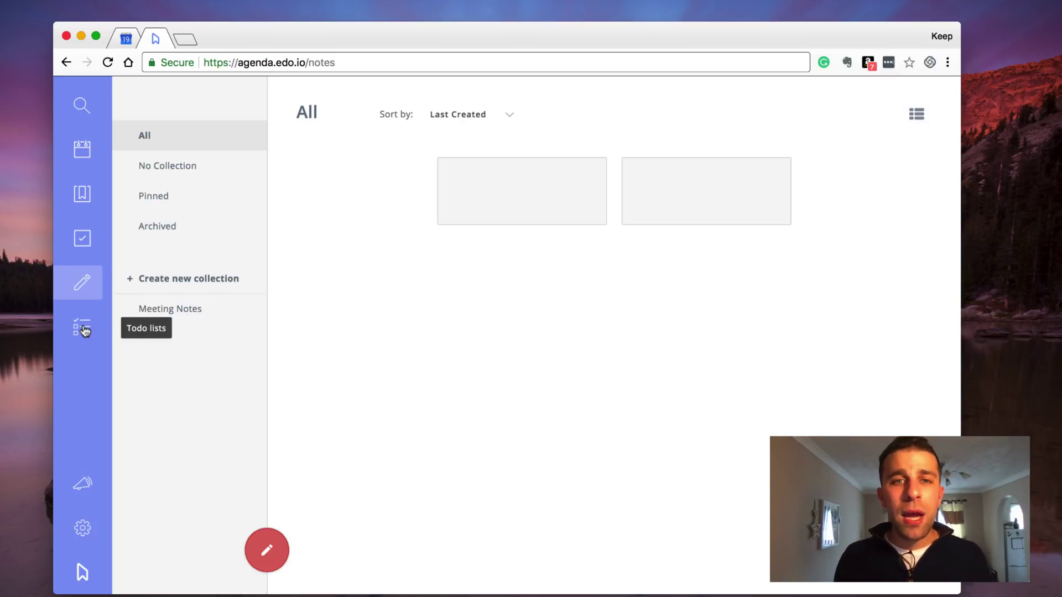
left_click(463, 172)
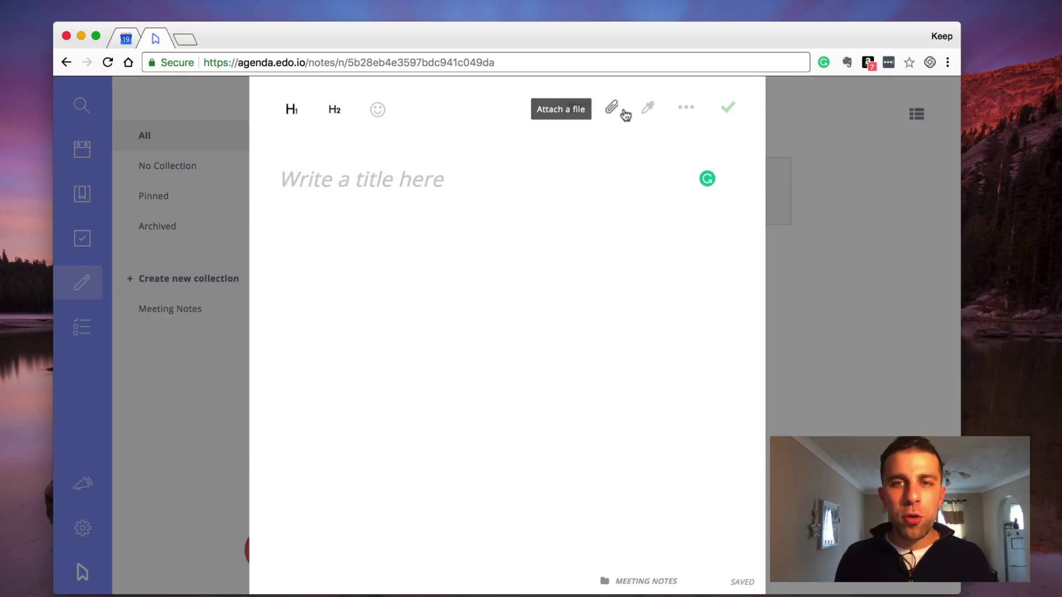
left_click(684, 109)
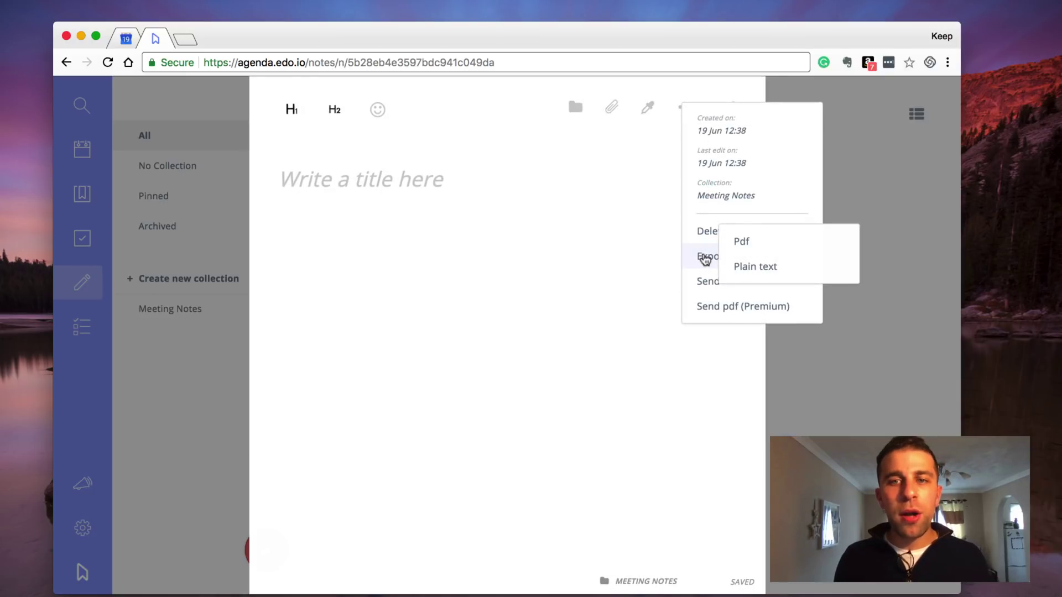
left_click(703, 209)
left_click(818, 218)
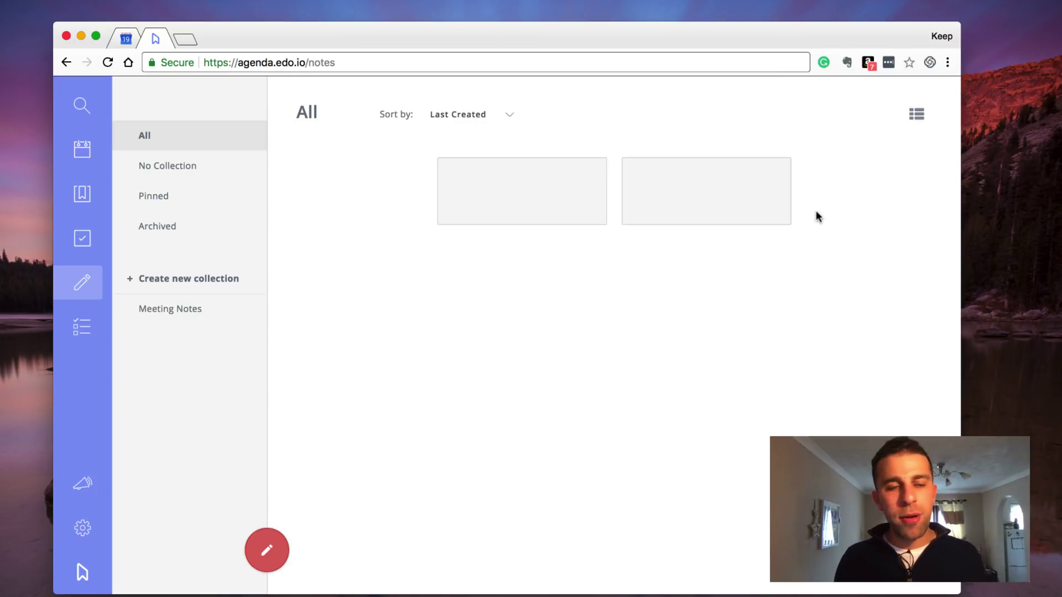
left_click(76, 336)
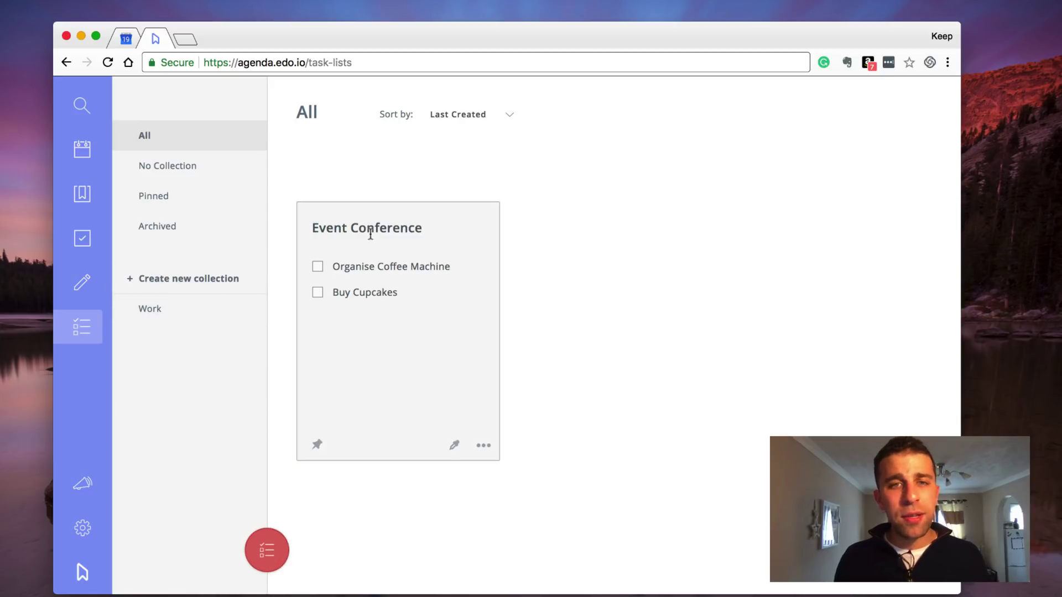
mouse_move(398, 330)
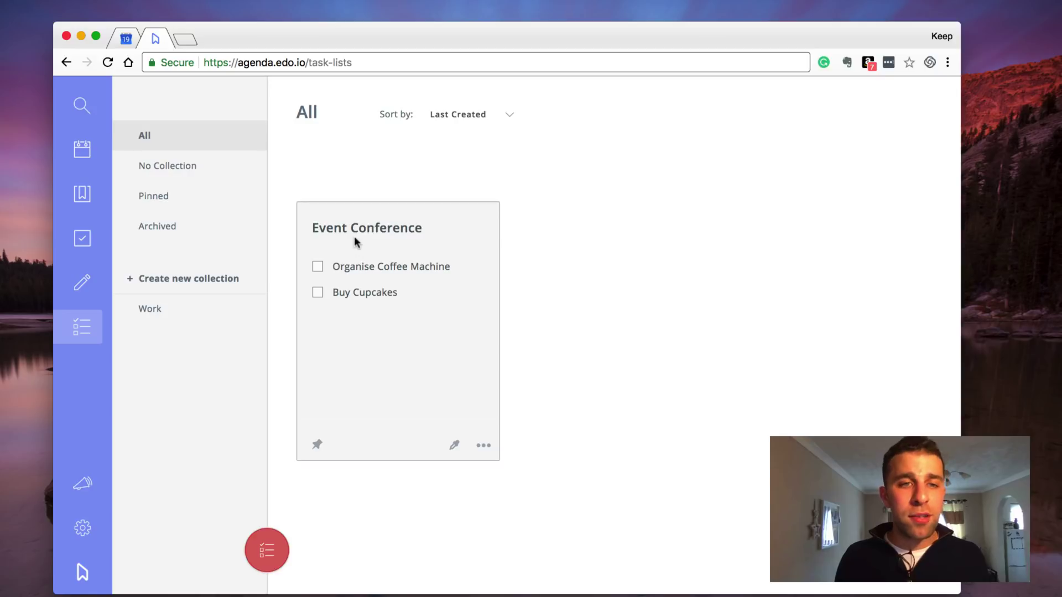
left_click(195, 308)
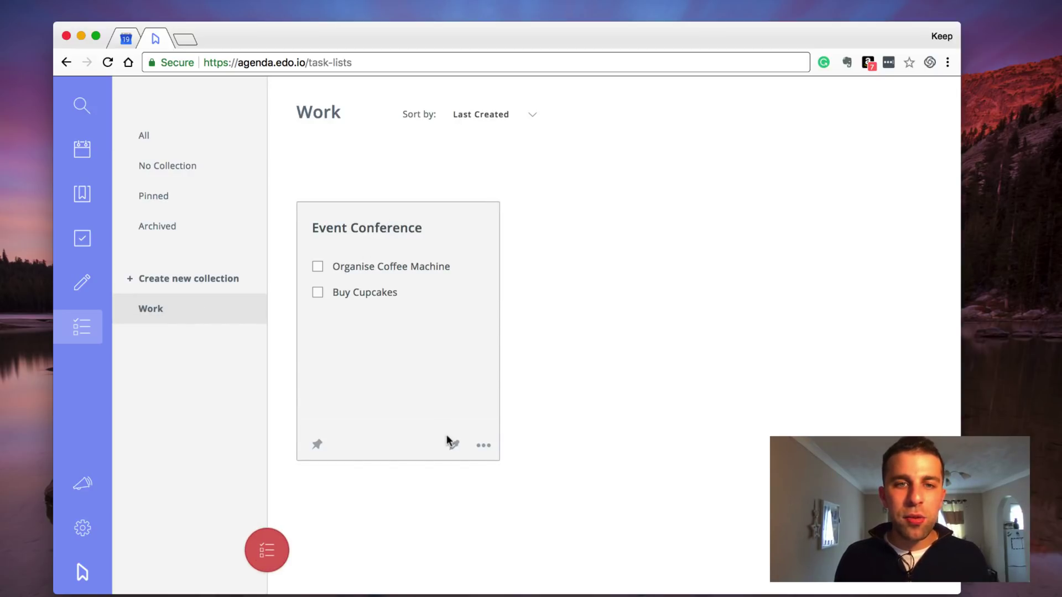
left_click(446, 435)
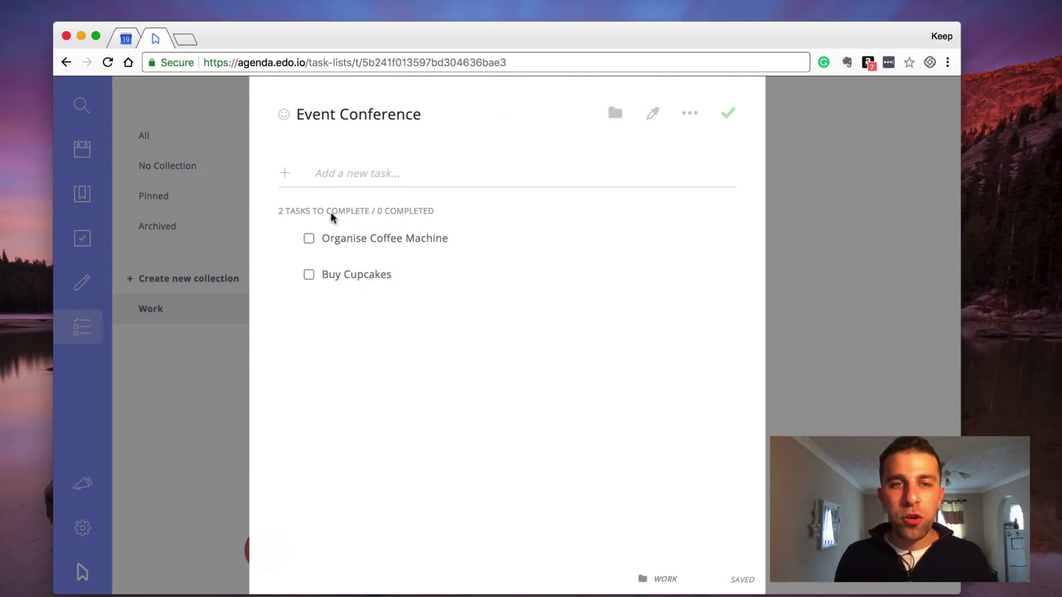
left_click(853, 158)
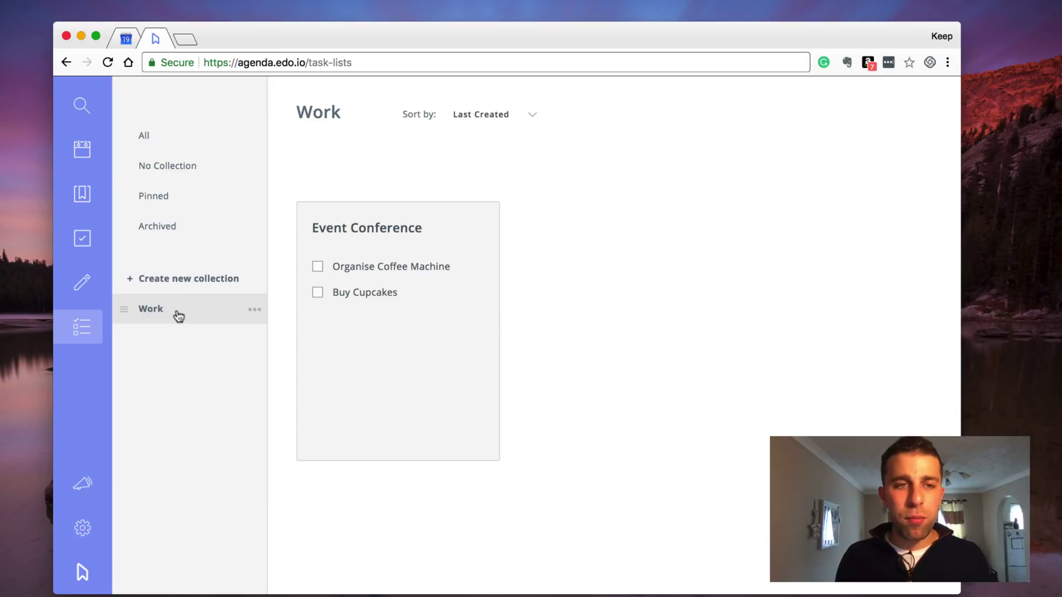
left_click(82, 326)
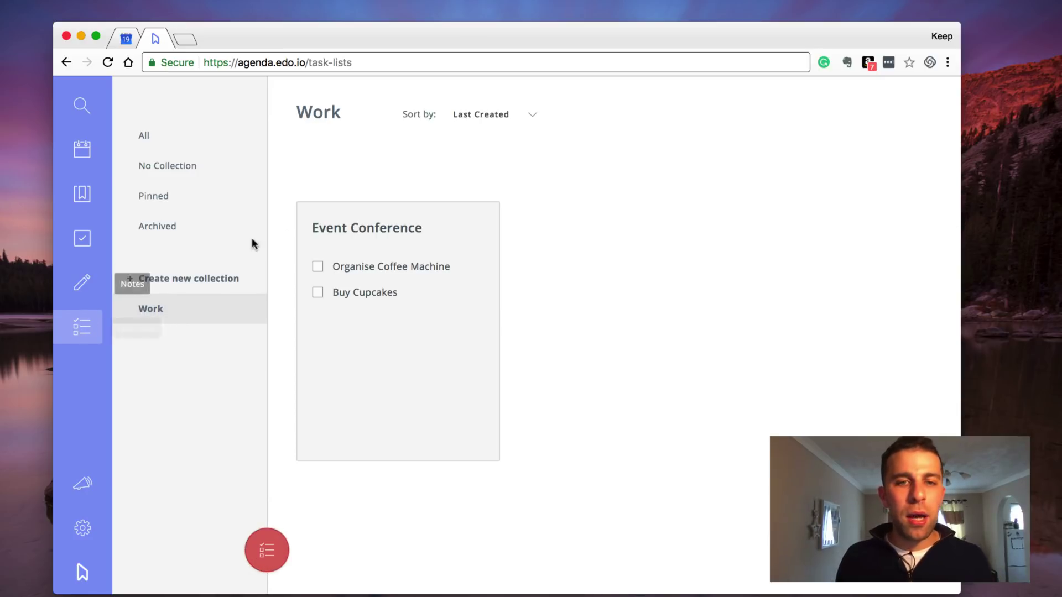
mouse_move(397, 331)
left_click(482, 445)
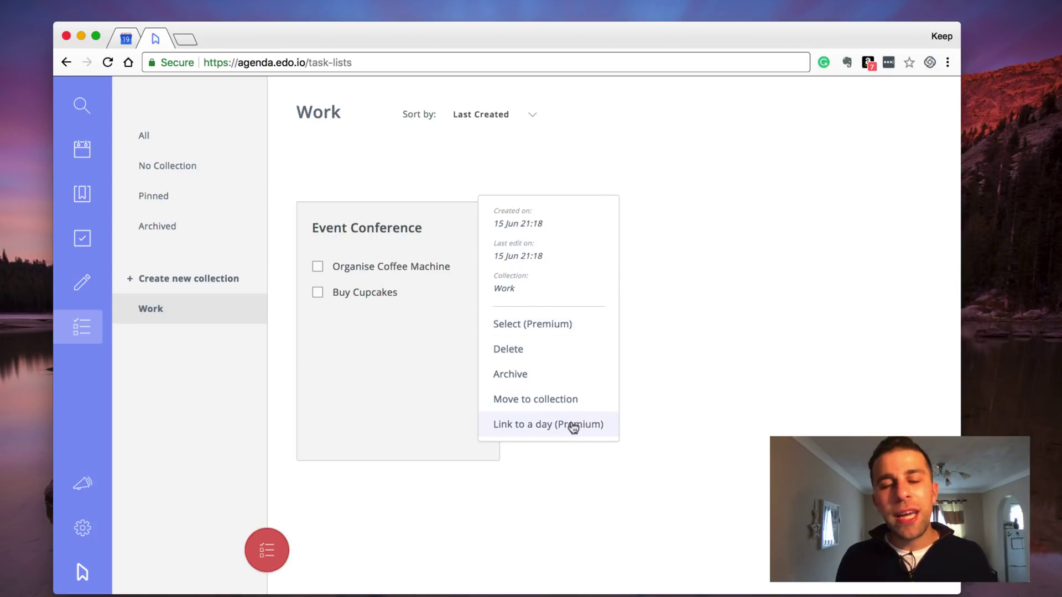
left_click(694, 371)
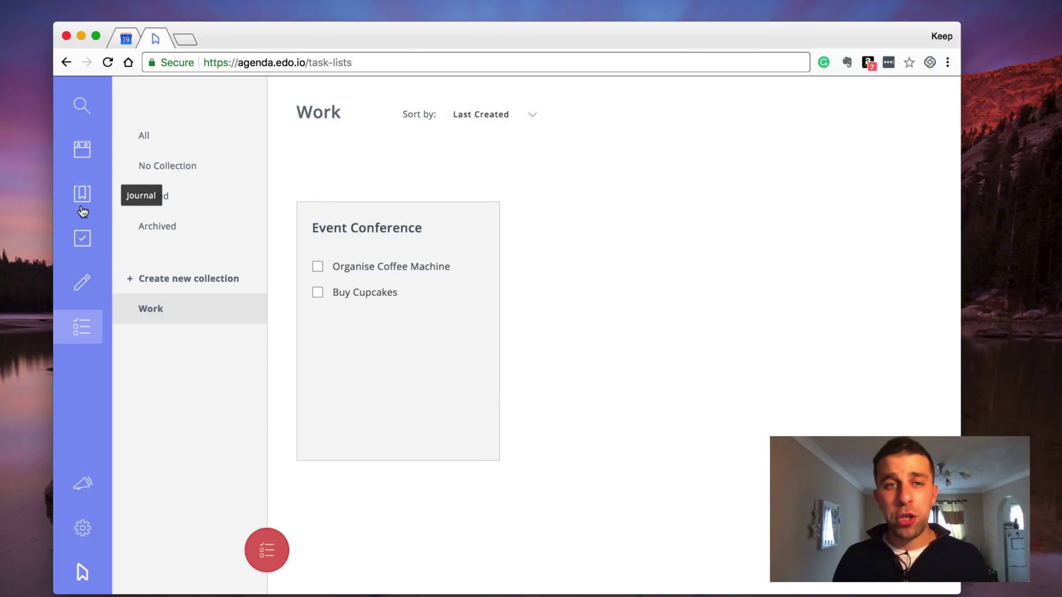
Step: Show the 18–24 June weekly planner, view Plan Event Conference, and compare month and year views
left_click(83, 151)
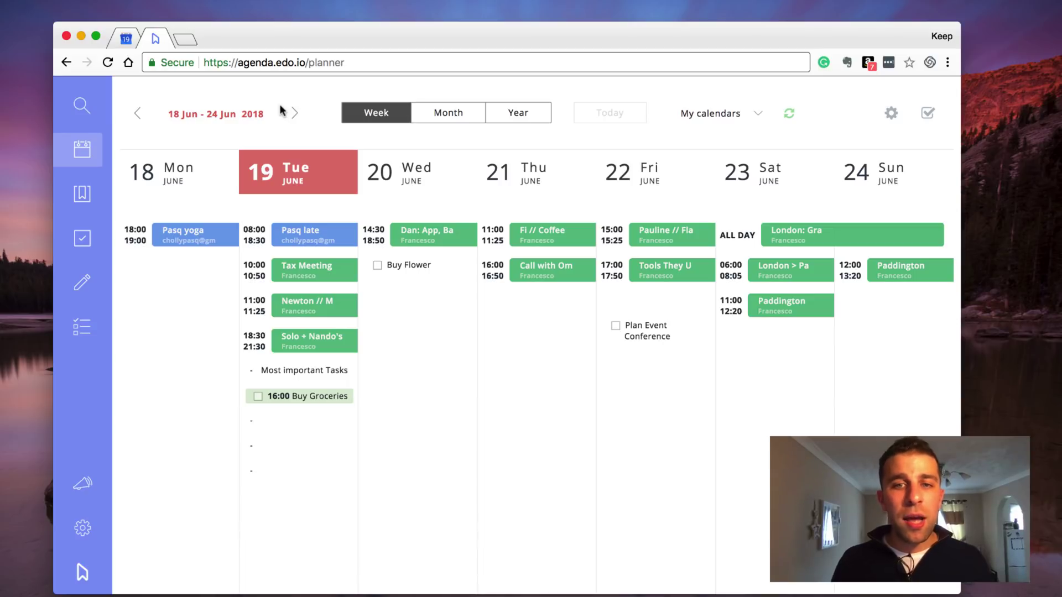
mouse_move(648, 330)
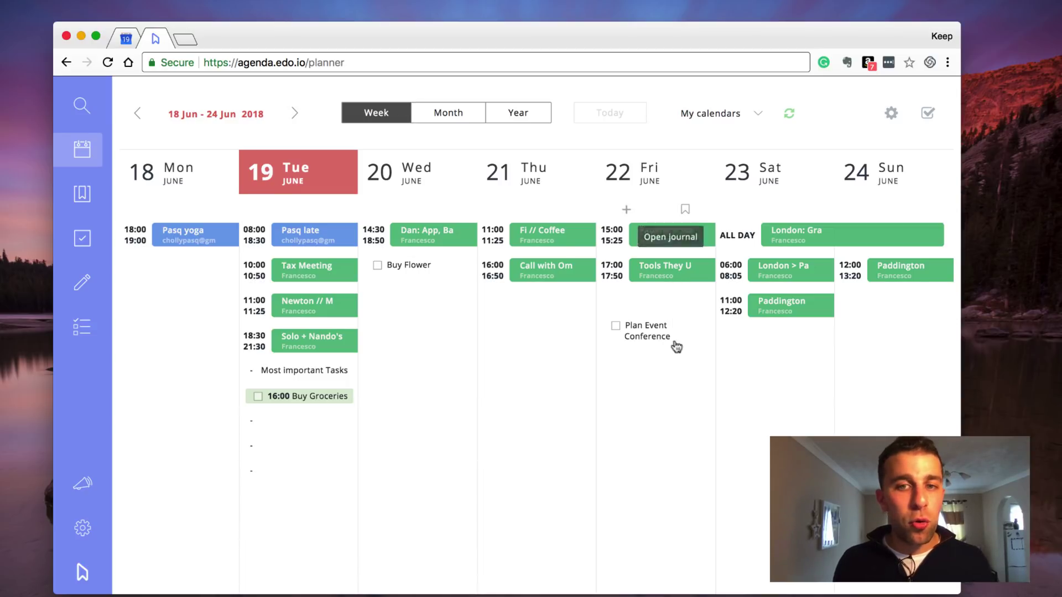
left_click(655, 336)
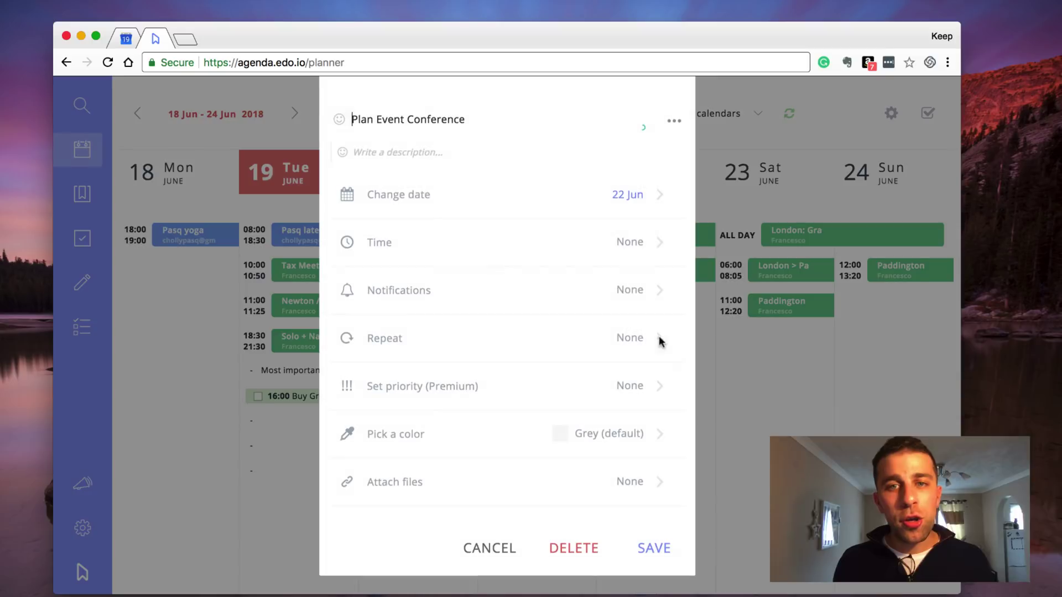
left_click(758, 194)
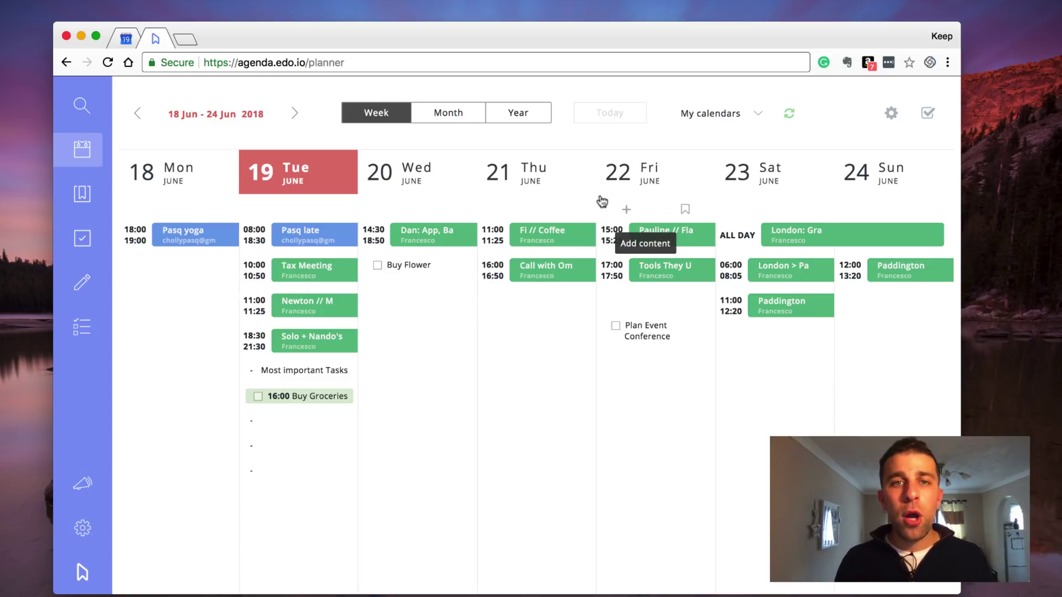
left_click(459, 120)
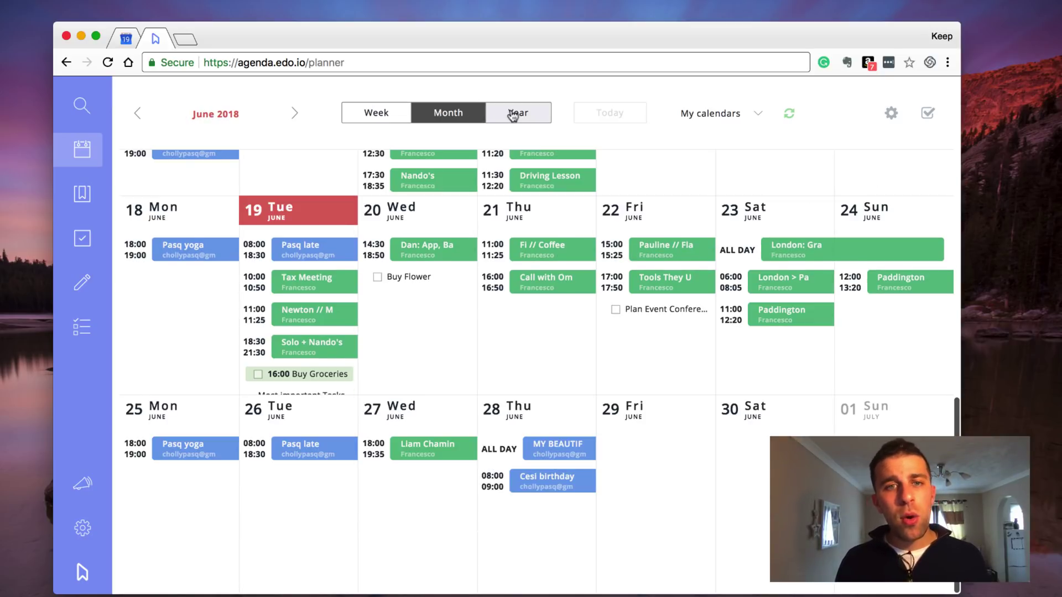
left_click(513, 116)
left_click(385, 112)
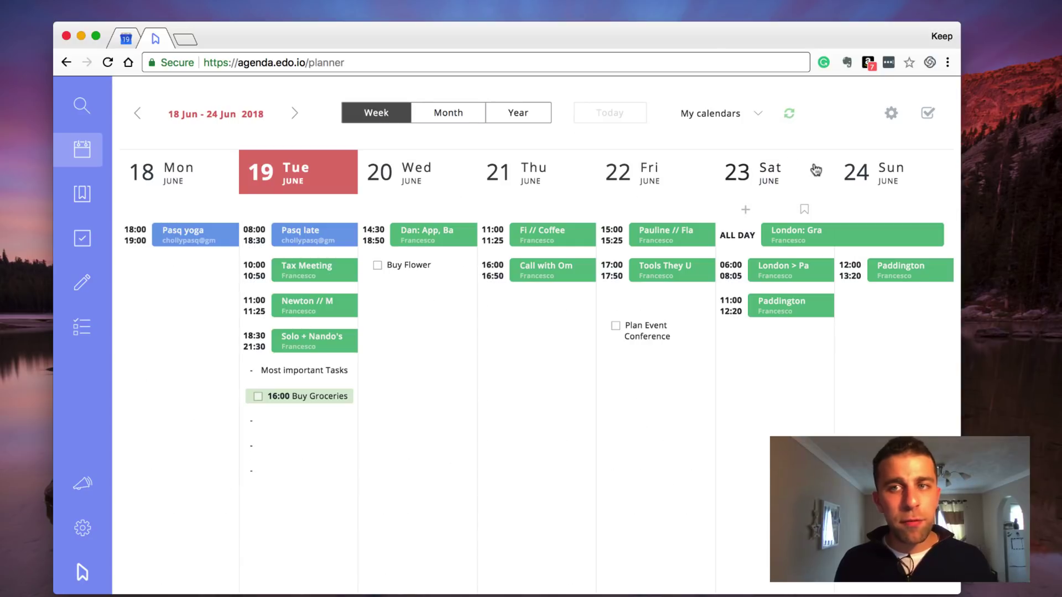
Step: Open and close the Todo inbox panel, then start a search across tasks, texts and reminders
left_click(926, 113)
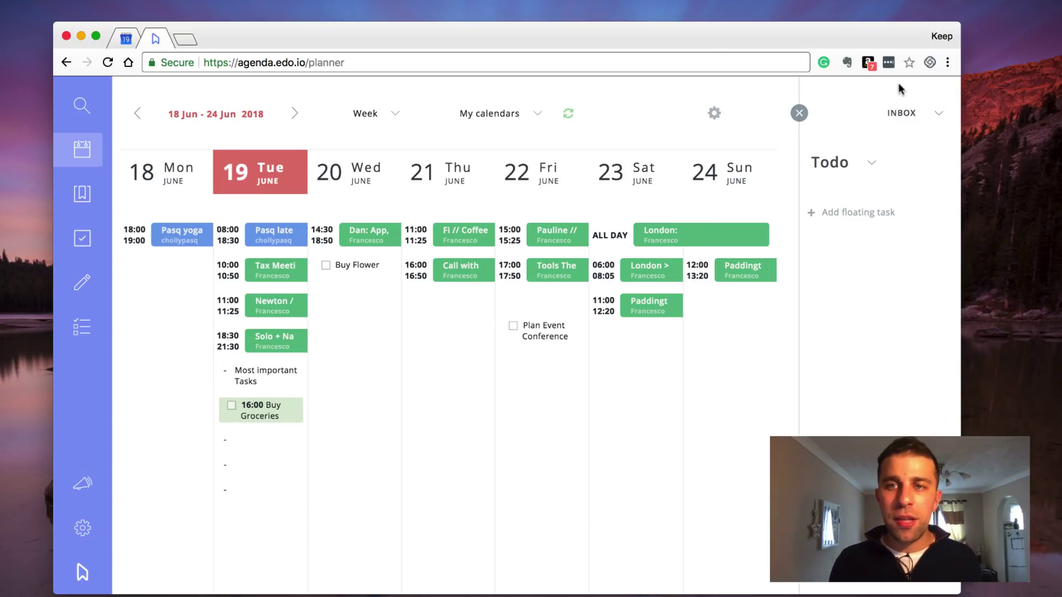
left_click(799, 113)
left_click(892, 112)
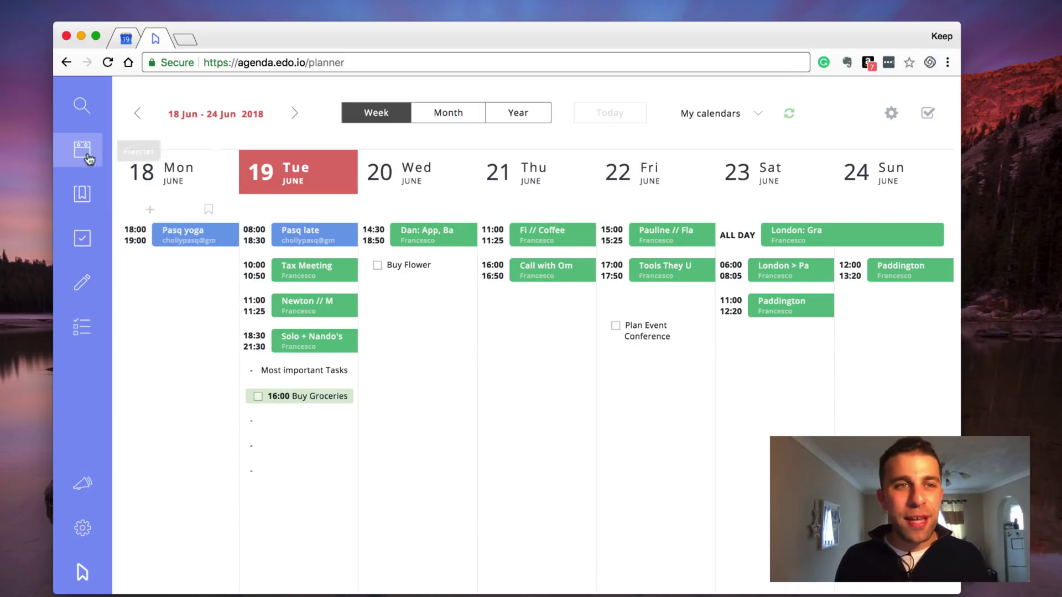
left_click(84, 106)
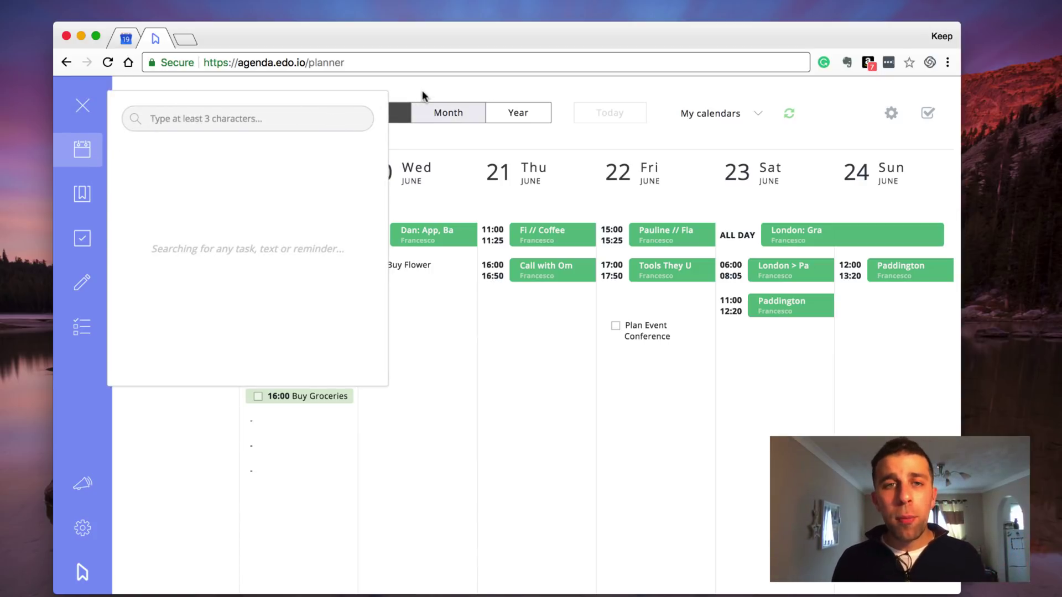
Step: Dismiss search, return the planner to week view, and show Friday 22 June's journal
left_click(428, 111)
left_click(378, 116)
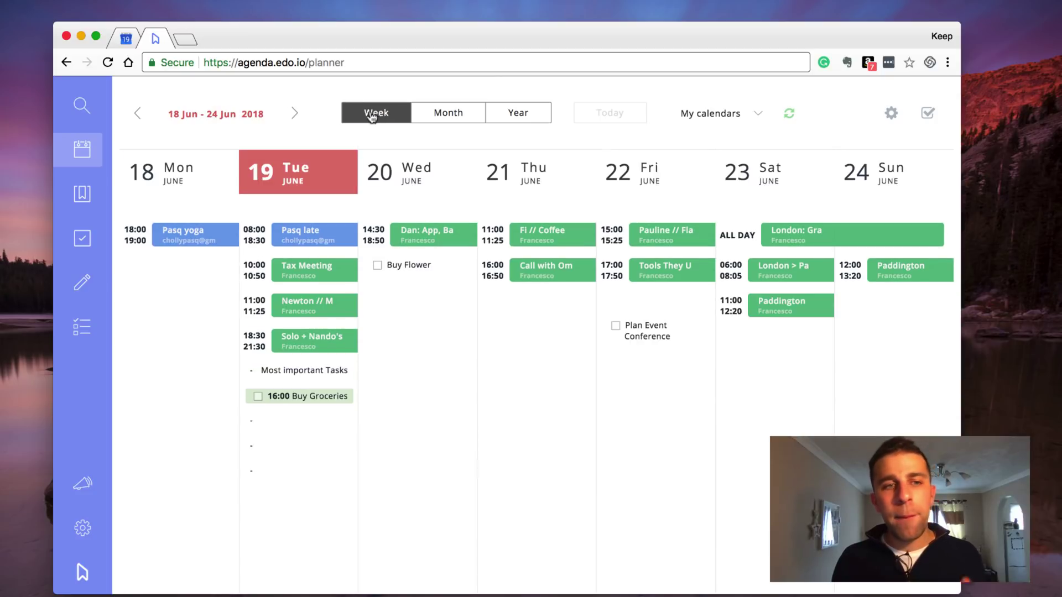
left_click(90, 199)
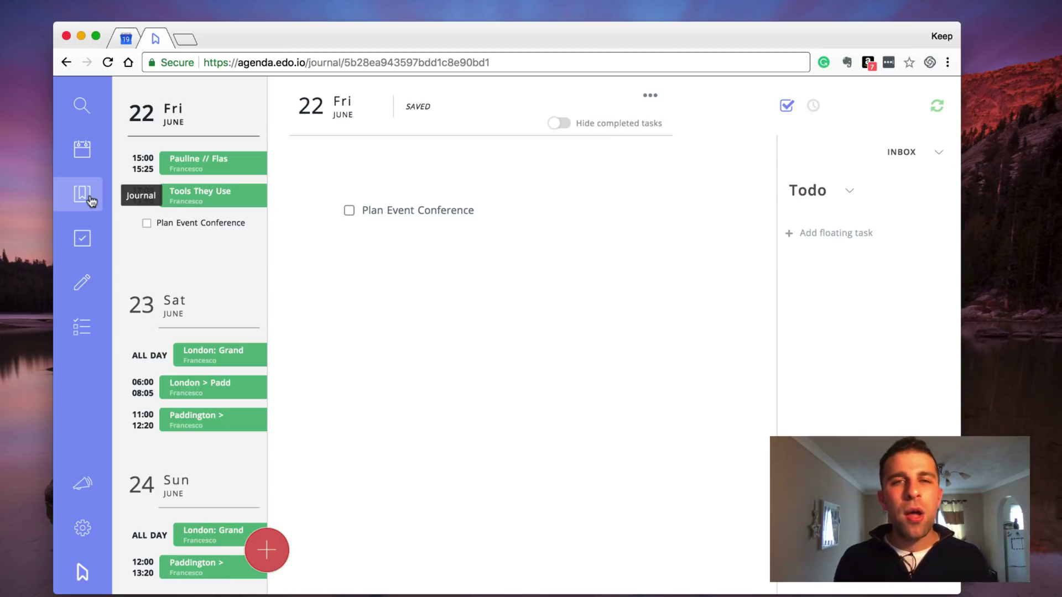
Step: Widen the day agenda, check the quick-add options, and open the account settings showing the Premium offer
left_click_drag(267, 531, 296, 555)
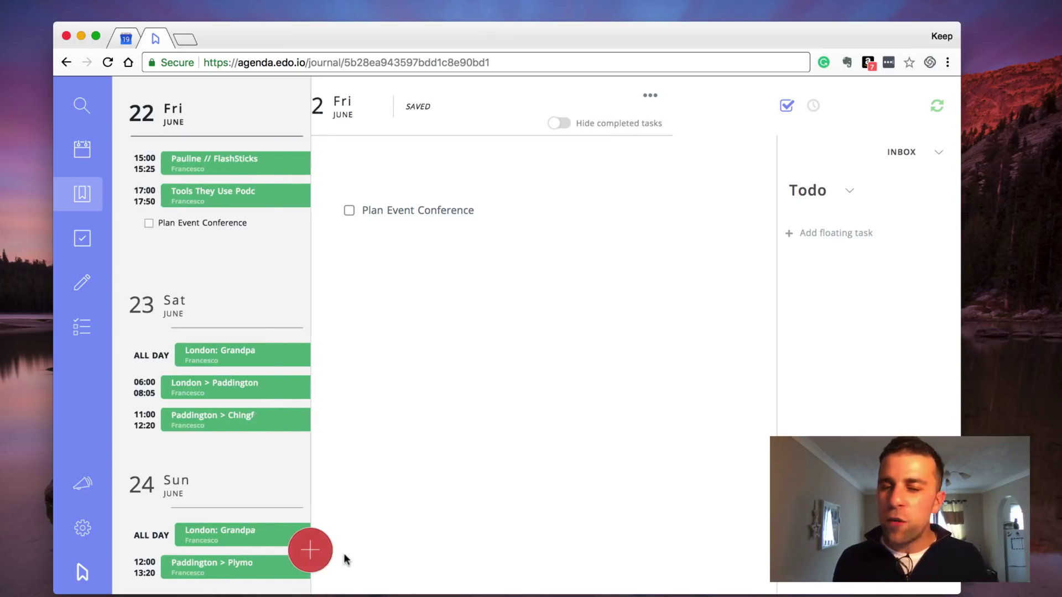
left_click(314, 554)
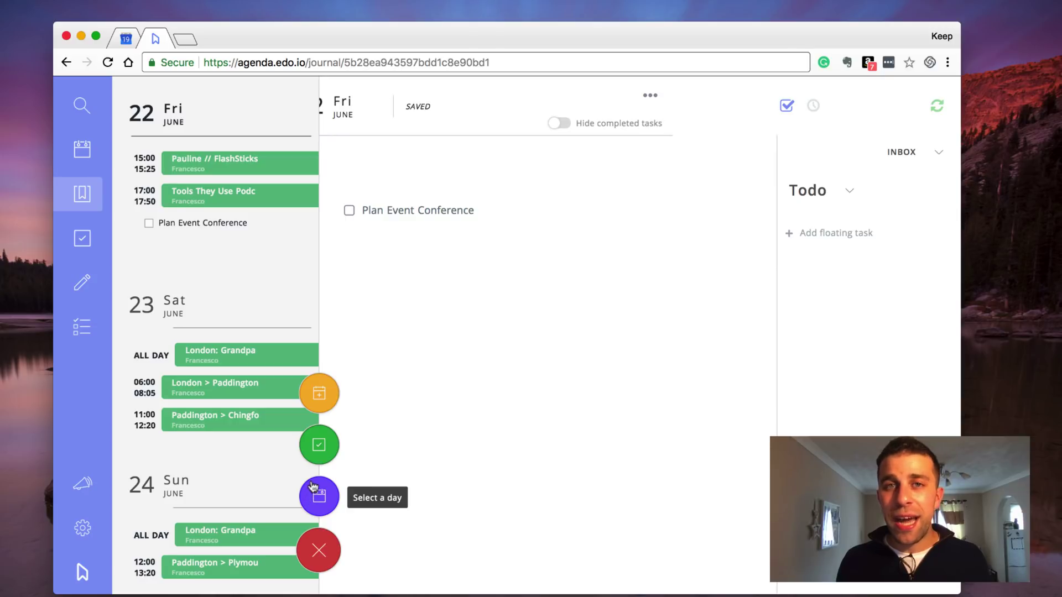
left_click(429, 321)
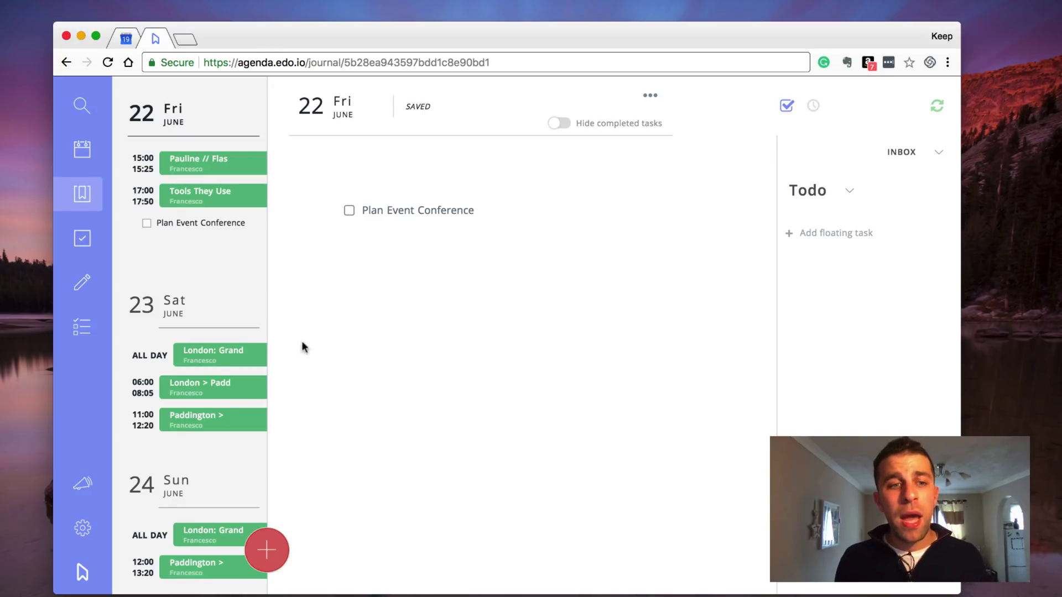
left_click(82, 527)
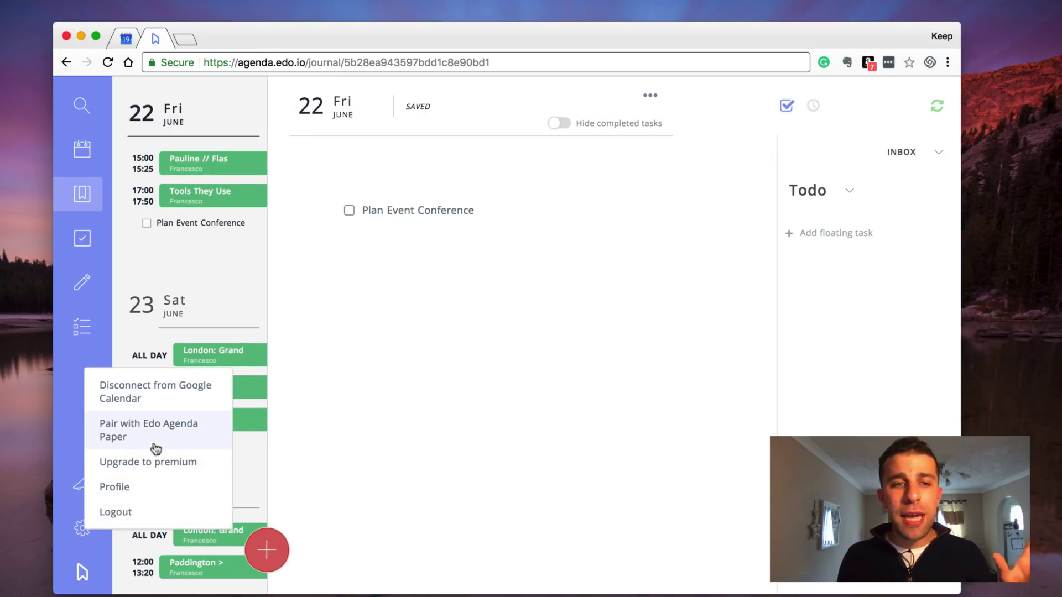
left_click(168, 462)
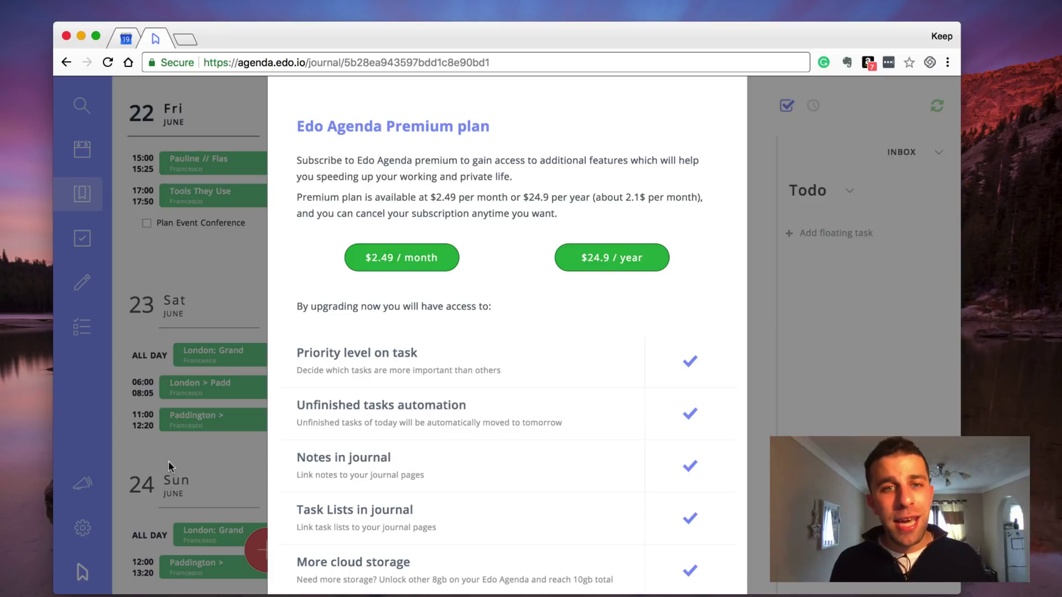
scroll(374, 346, "down", 2)
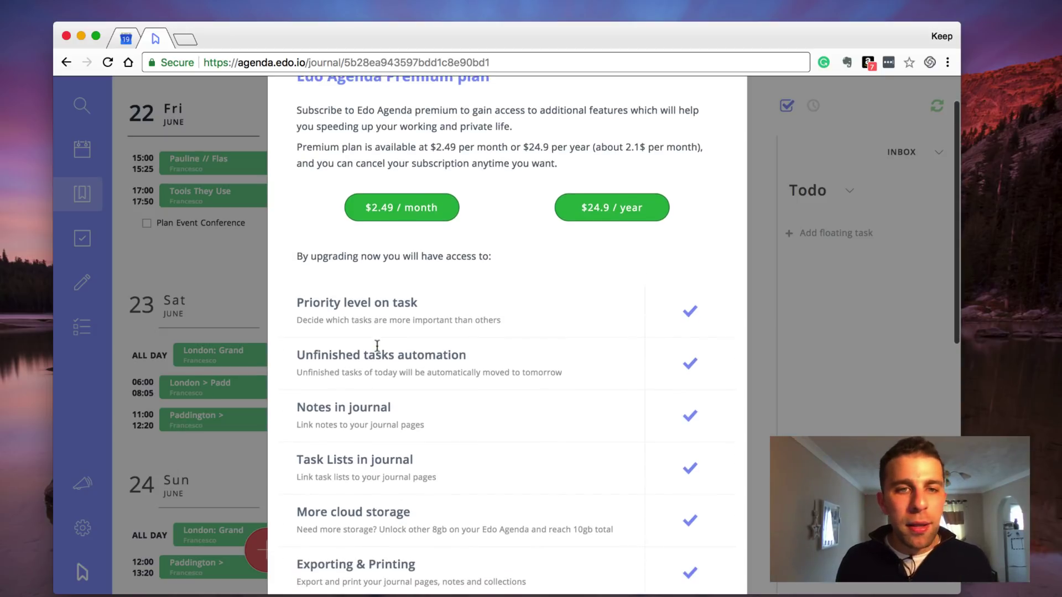
scroll(376, 337, "down", 1)
scroll(376, 337, "down", 3)
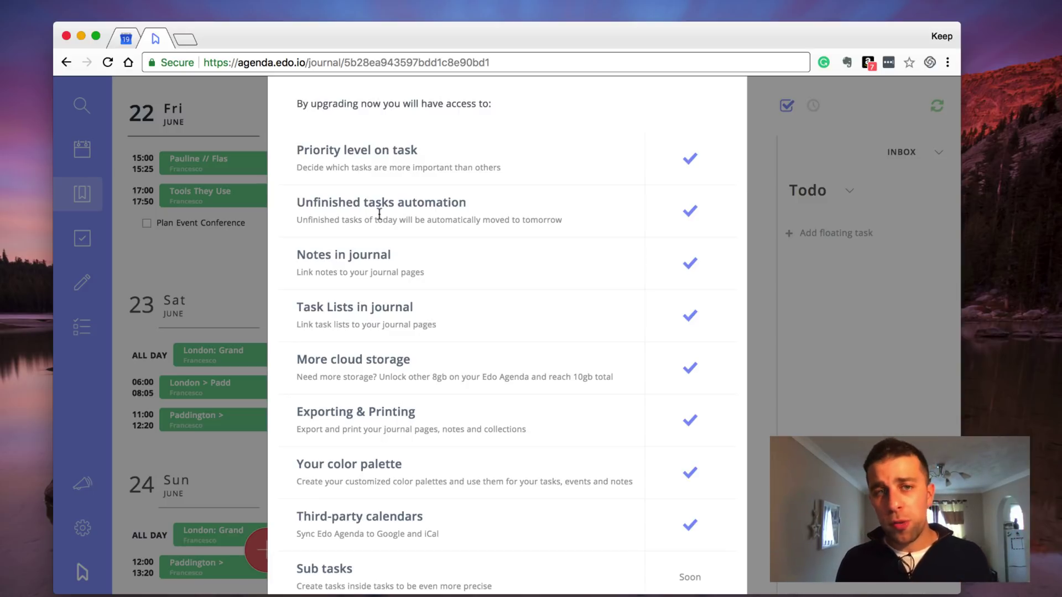
scroll(416, 249, "down", 3)
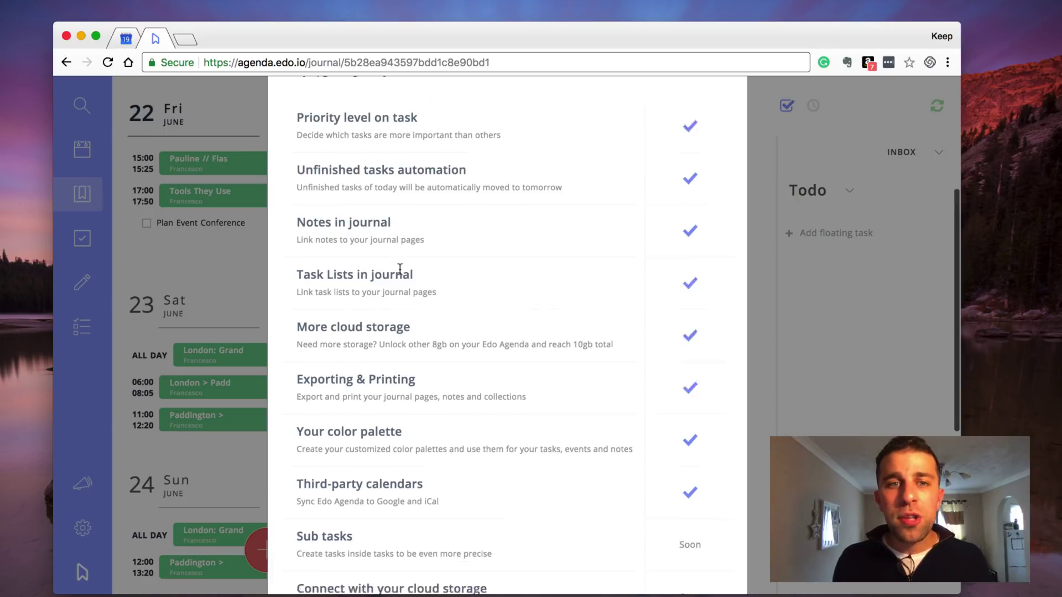
scroll(400, 266, "down", 2)
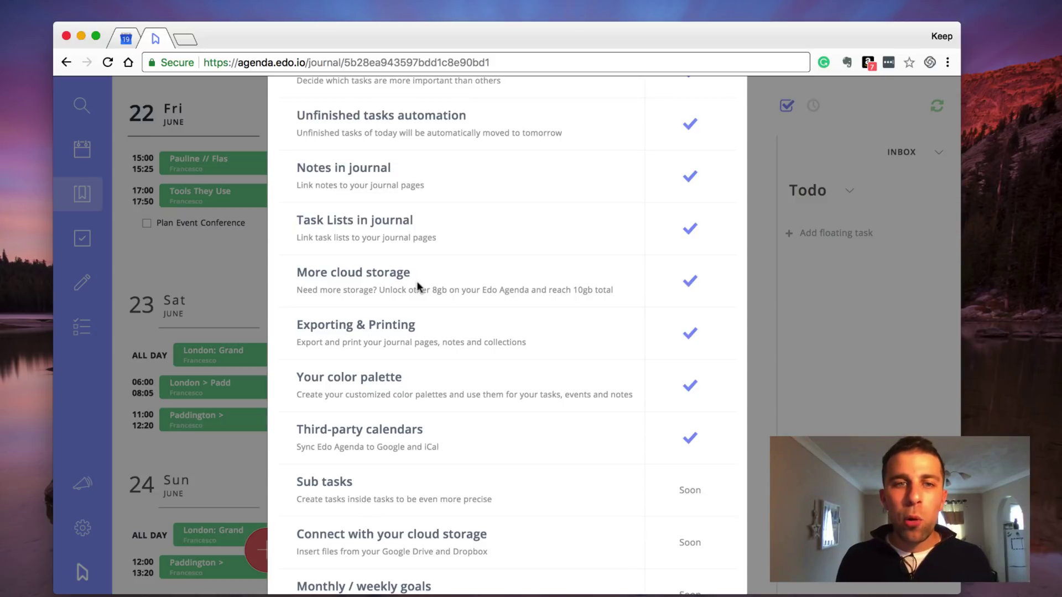
scroll(416, 281, "down", 3)
scroll(417, 281, "down", 3)
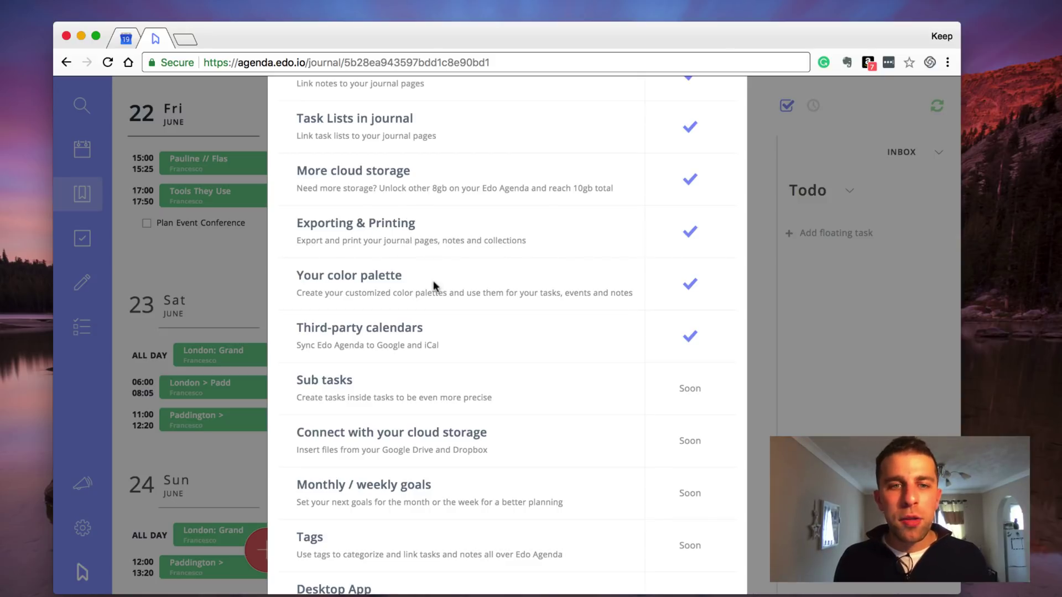
scroll(416, 284, "down", 2)
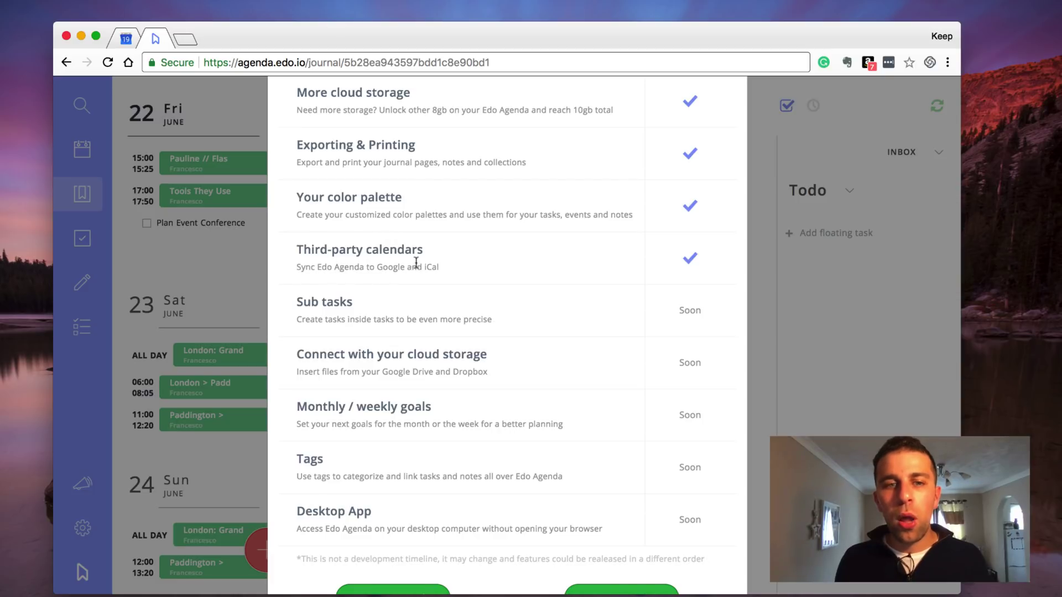
scroll(383, 322, "down", 2)
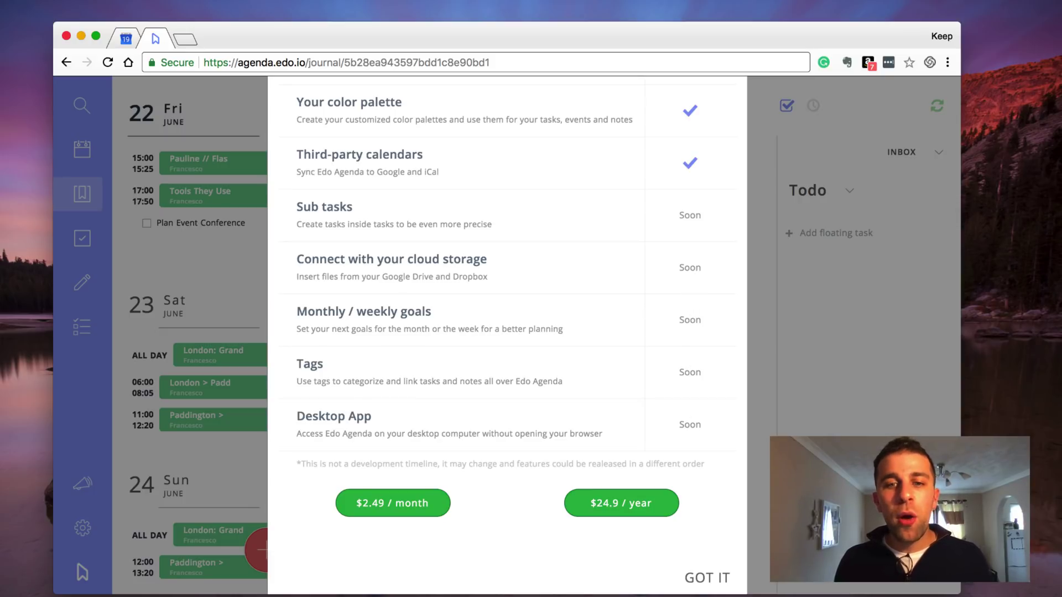
left_click(707, 580)
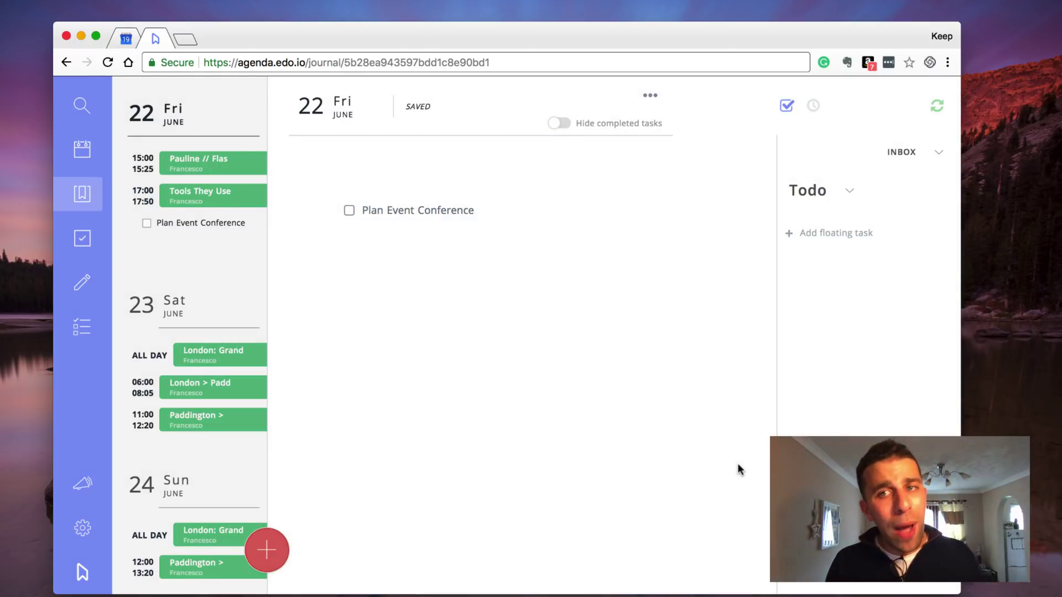